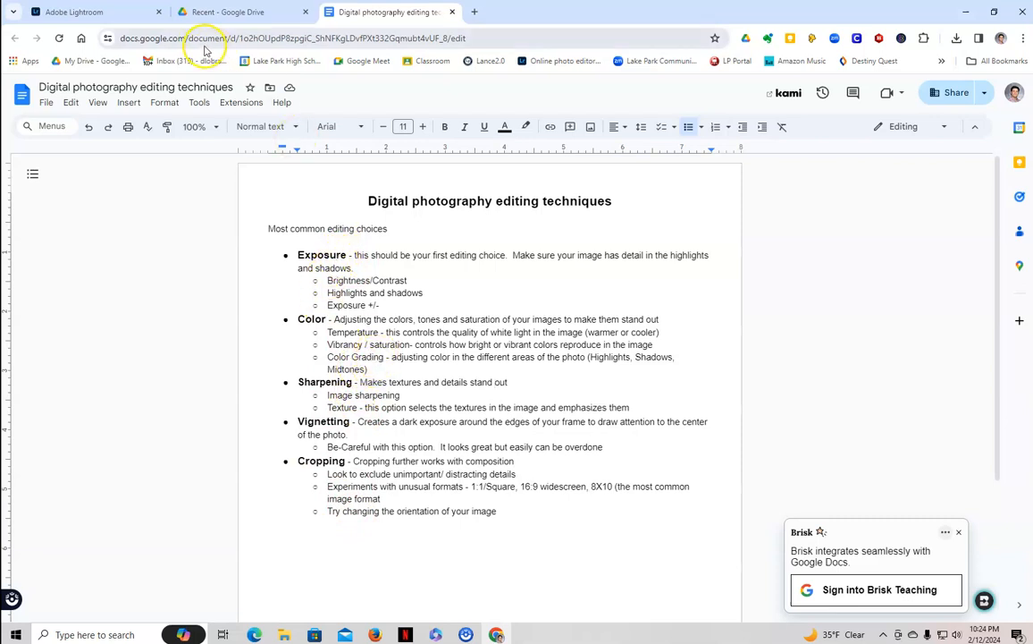
Open the FirstDSLRpics album from the Lightroom library's album list
{"action": "left_click", "coordinate": [107, 11]}
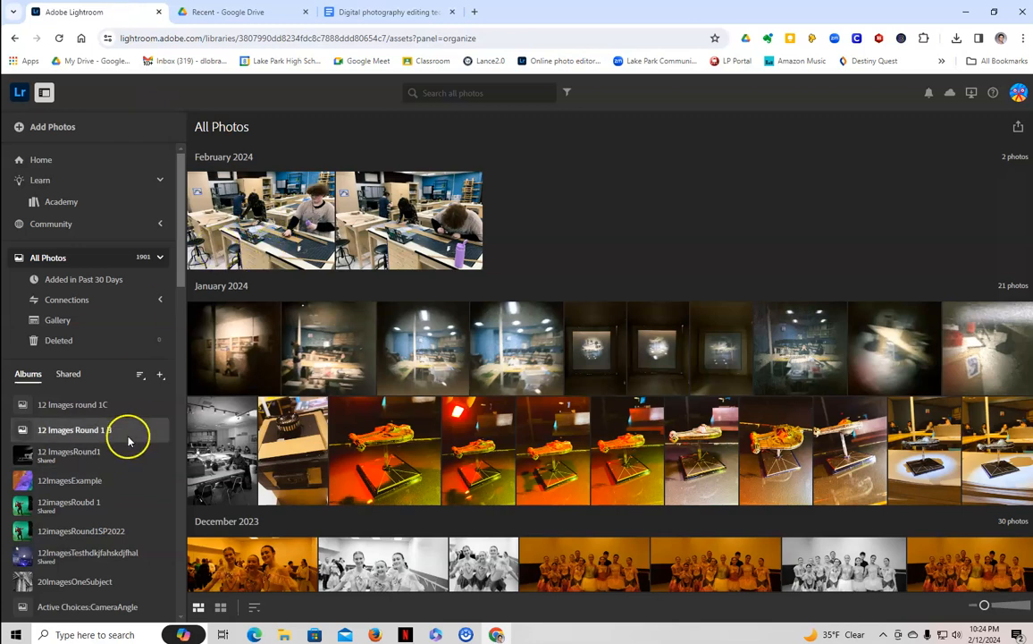
{"action": "scroll", "coordinate": [129, 435], "scroll_direction": "down", "scroll_amount": 5}
{"action": "scroll", "coordinate": [130, 436], "scroll_direction": "down", "scroll_amount": 5}
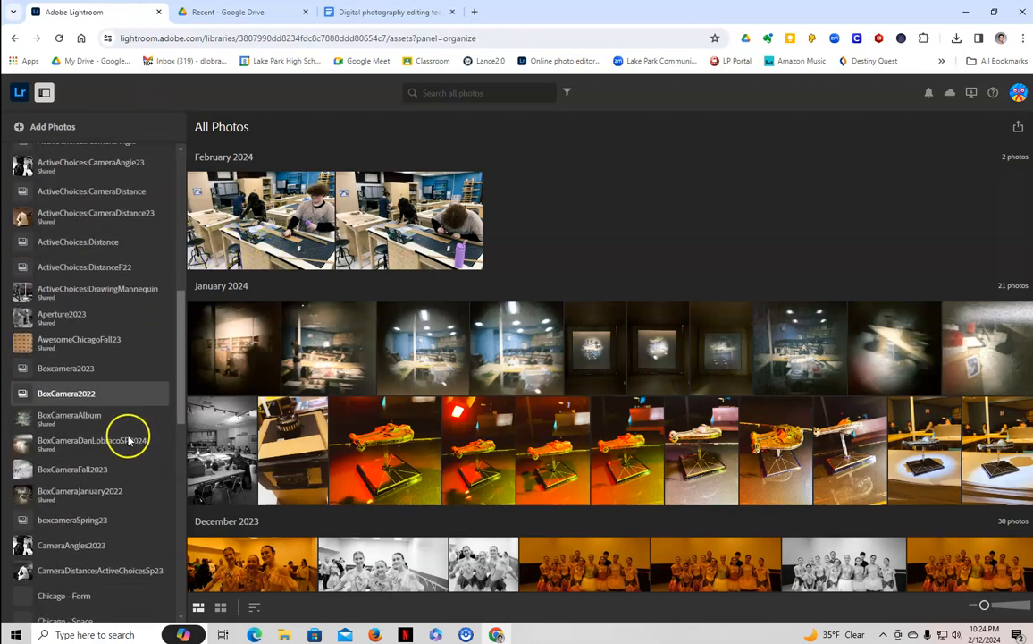
{"action": "scroll", "coordinate": [130, 439], "scroll_direction": "down", "scroll_amount": 3}
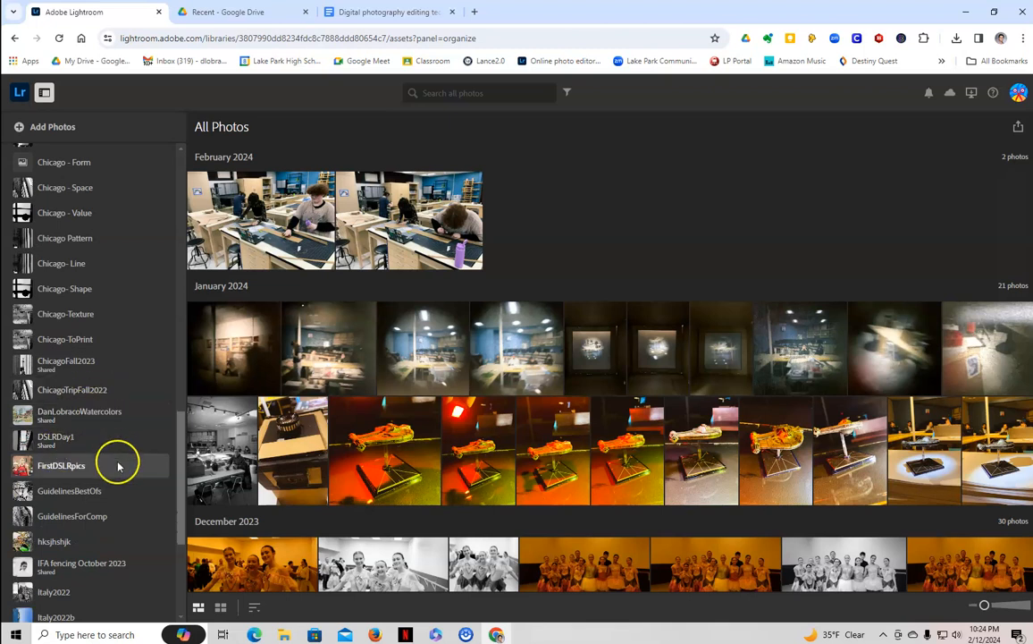
{"action": "left_click", "coordinate": [83, 470]}
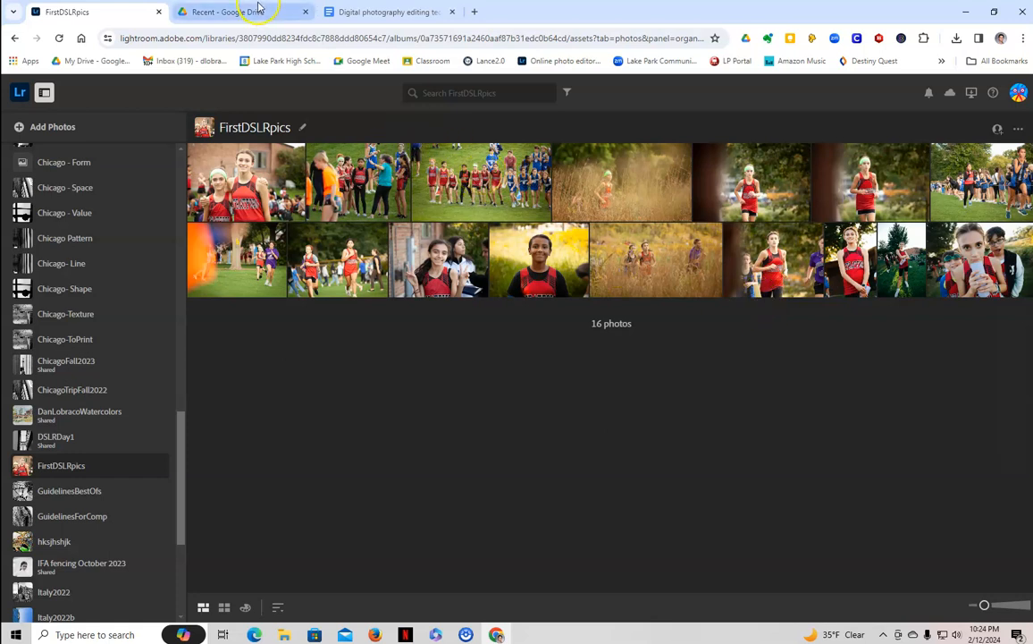
After a glance at the editing notes, open the third photo, the start-line runners, on its own
{"action": "left_click", "coordinate": [355, 13]}
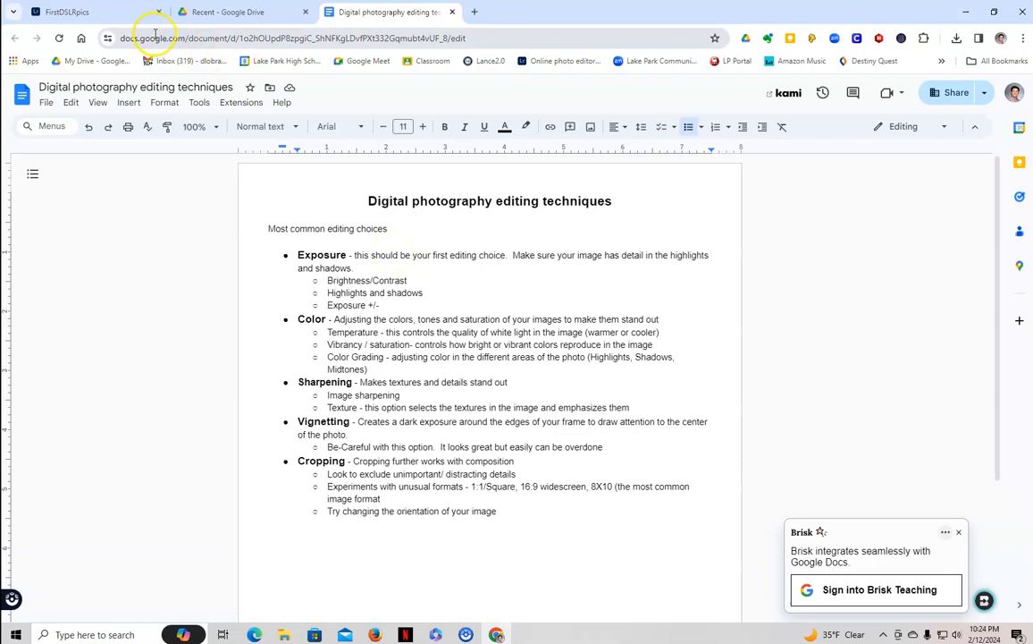
{"action": "left_click", "coordinate": [109, 11]}
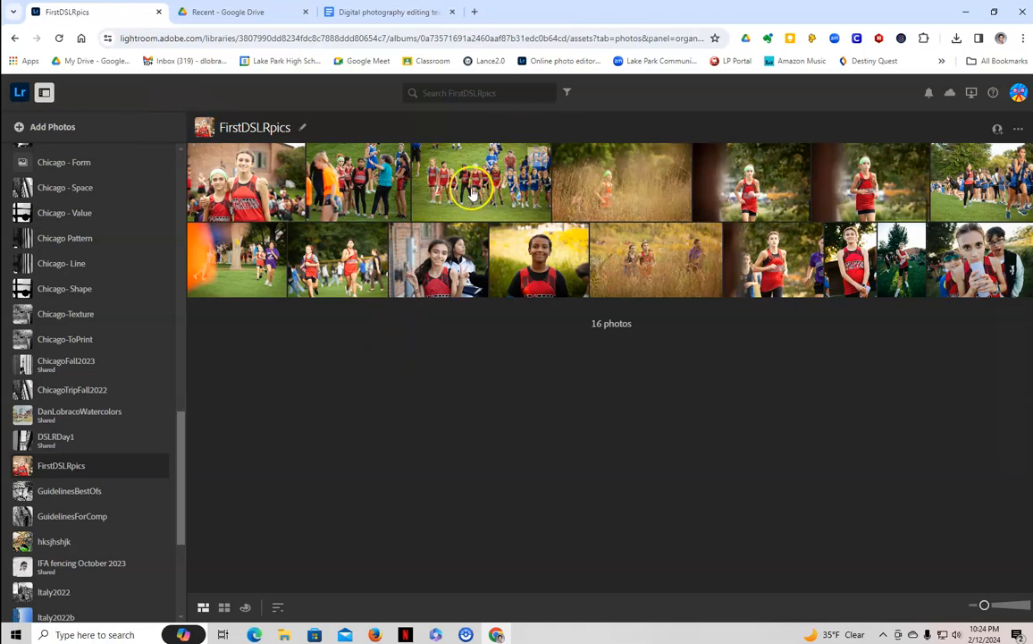
{"action": "left_click", "coordinate": [427, 170]}
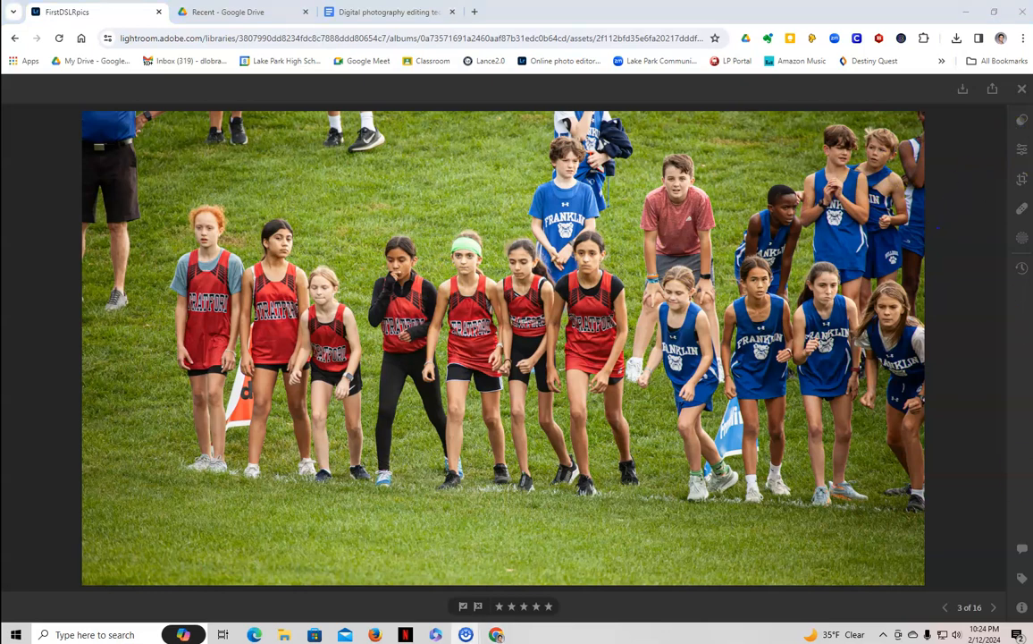
Set Exposure -1.87, Contrast +29, Highlights +62, Shadows +25, Whites +27, Blacks -71 in the Light panel
{"action": "left_click", "coordinate": [1022, 154]}
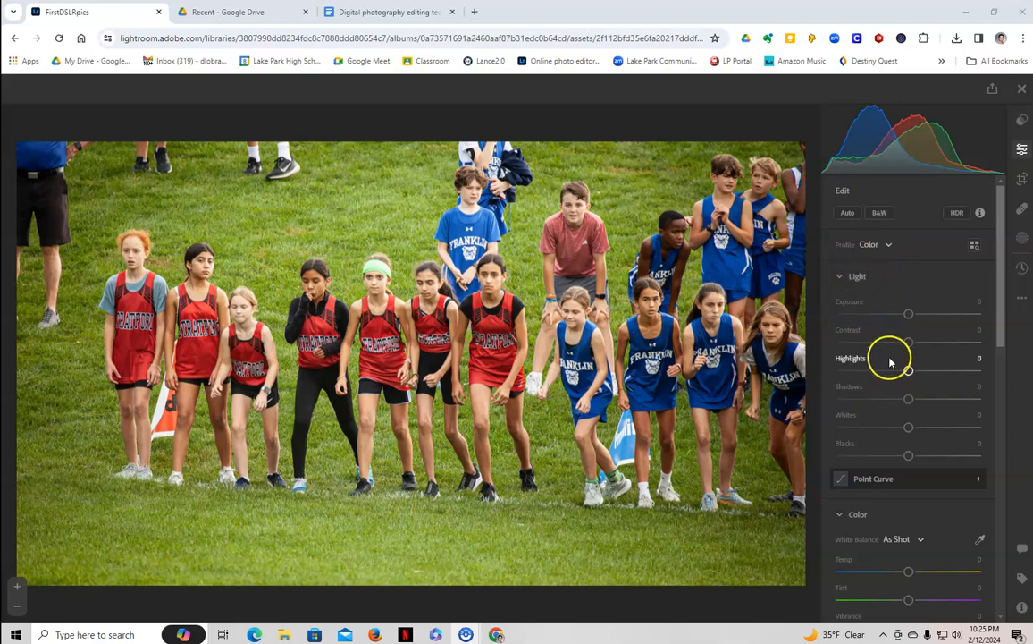
{"action": "left_click_drag", "start_coordinate": [909, 314], "coordinate": [946, 370]}
{"action": "mouse_move", "coordinate": [872, 307]}
{"action": "left_mouse_down"}
{"action": "mouse_move", "coordinate": [878, 311]}
{"action": "mouse_move", "coordinate": [866, 305]}
{"action": "left_mouse_up"}
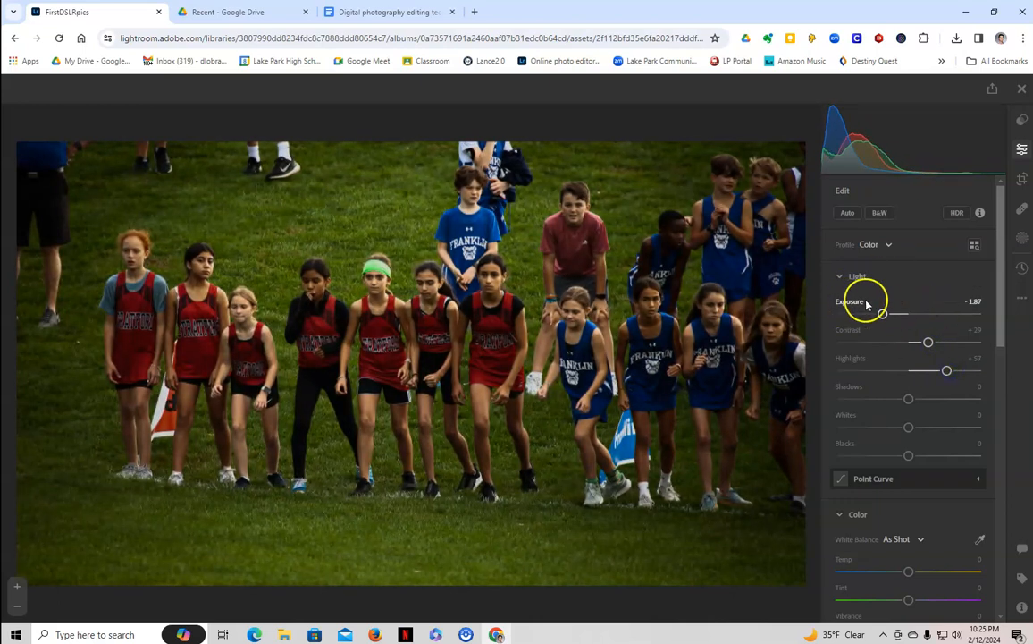
{"action": "mouse_move", "coordinate": [946, 371]}
{"action": "left_mouse_down"}
{"action": "mouse_move", "coordinate": [918, 369]}
{"action": "mouse_move", "coordinate": [981, 374]}
{"action": "mouse_move", "coordinate": [558, 316]}
{"action": "mouse_move", "coordinate": [971, 369]}
{"action": "mouse_move", "coordinate": [955, 376]}
{"action": "left_mouse_up"}
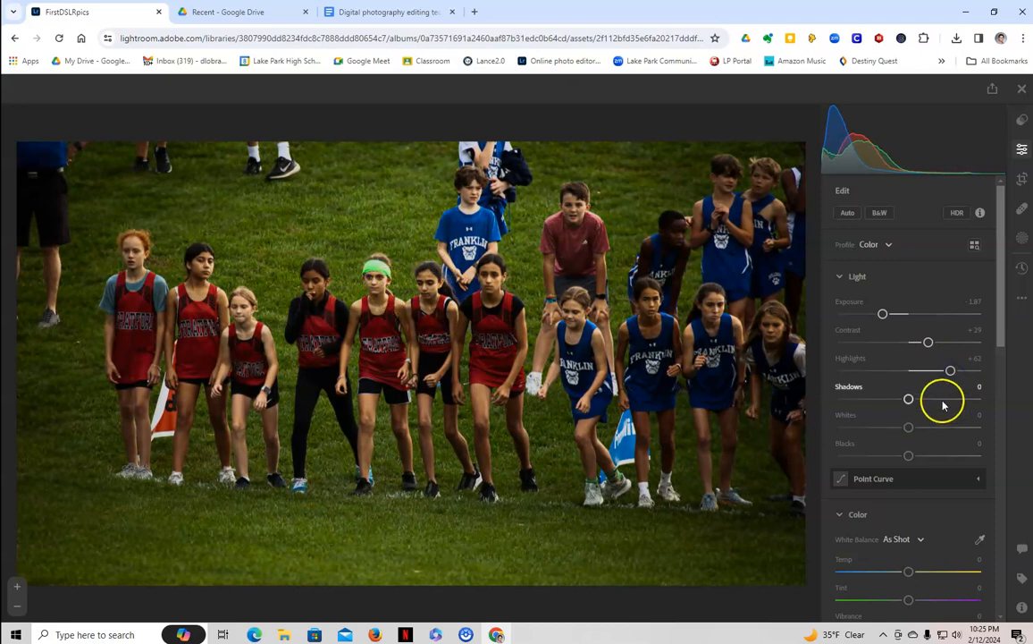
{"action": "left_click_drag", "start_coordinate": [909, 399], "coordinate": [859, 456]}
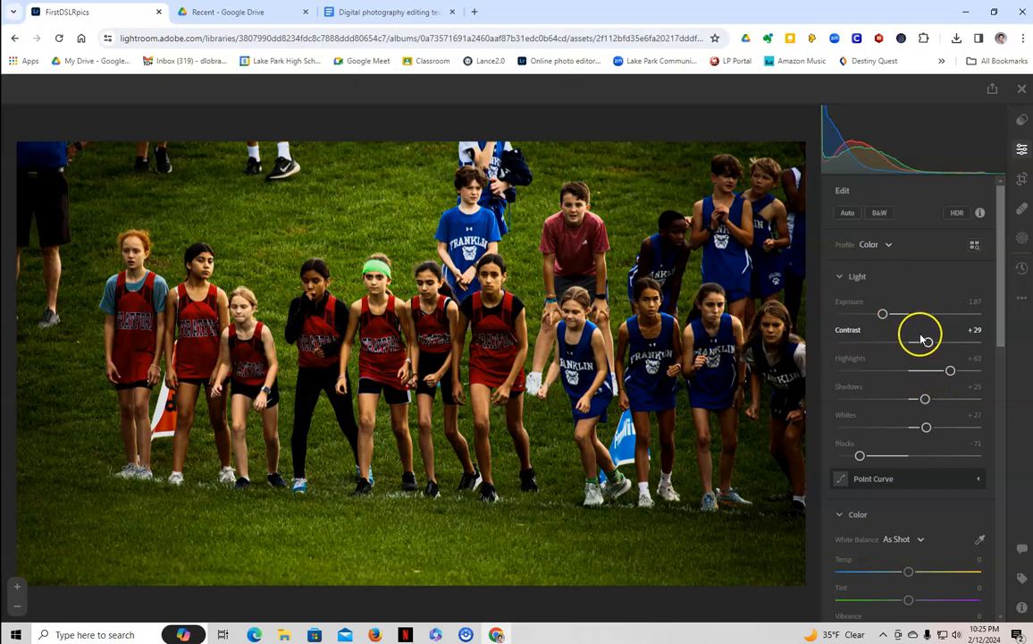
Reset Exposure, Contrast, Highlights, Shadows, Whites and Blacks to 0
{"action": "double_click", "coordinate": [846, 304]}
{"action": "double_click", "coordinate": [848, 331]}
{"action": "double_click", "coordinate": [847, 359]}
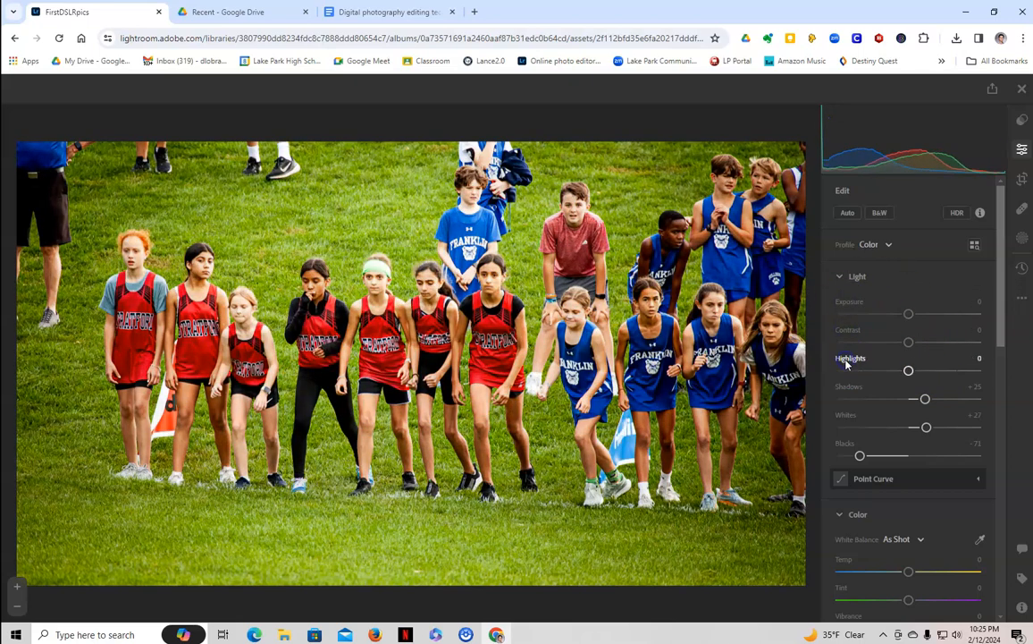
{"action": "double_click", "coordinate": [843, 389]}
{"action": "double_click", "coordinate": [842, 415]}
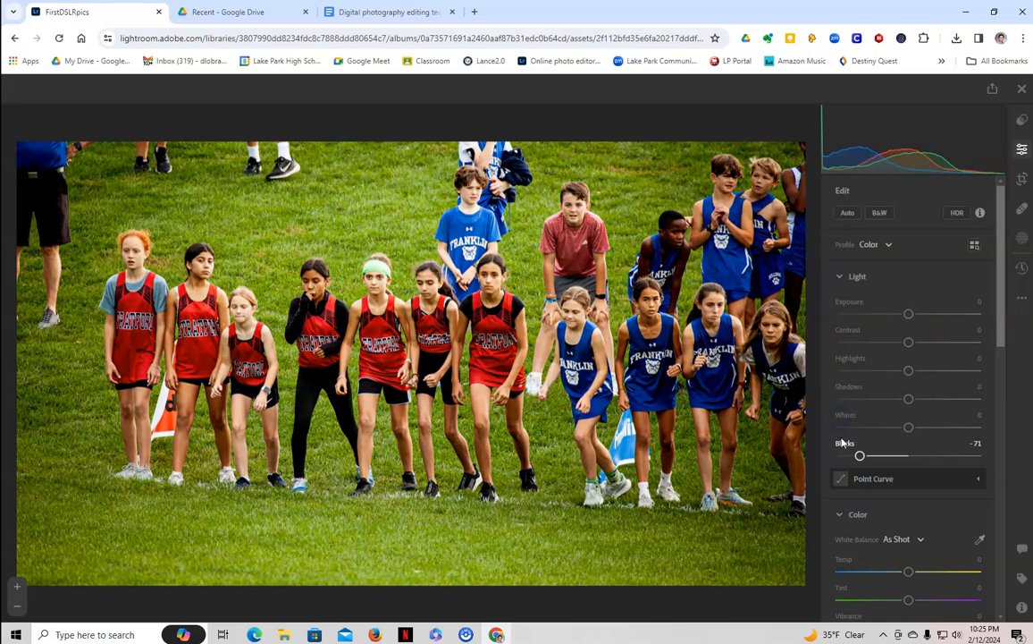
{"action": "double_click", "coordinate": [842, 444]}
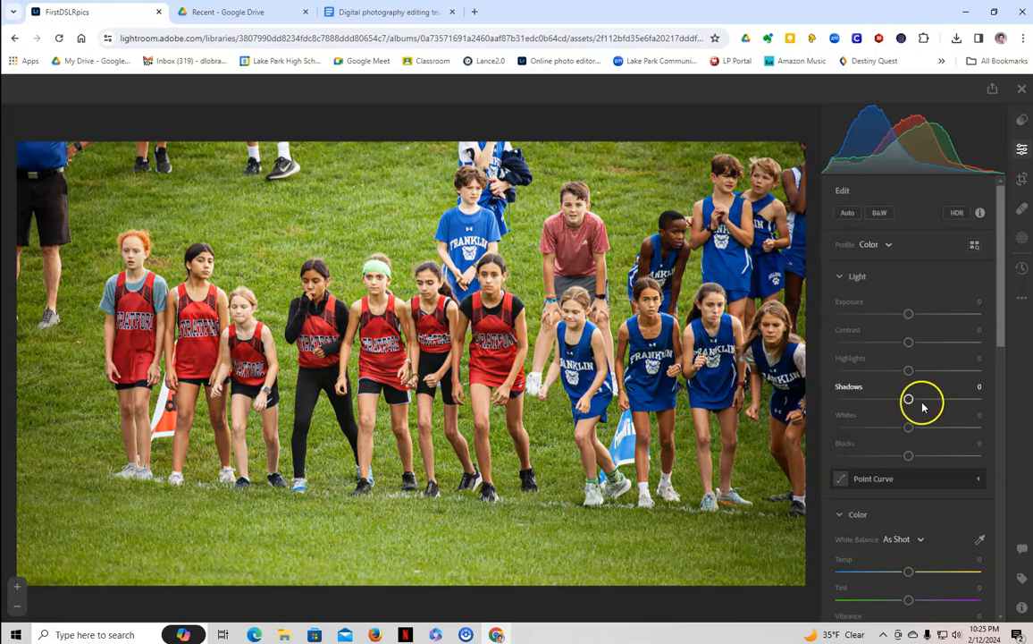
Relight with Exposure -0.99, Contrast +25, Blacks -35, Shadows +50, then switch to the notes
{"action": "mouse_move", "coordinate": [908, 313]}
{"action": "left_mouse_down"}
{"action": "mouse_move", "coordinate": [926, 317]}
{"action": "mouse_move", "coordinate": [895, 313]}
{"action": "left_mouse_up"}
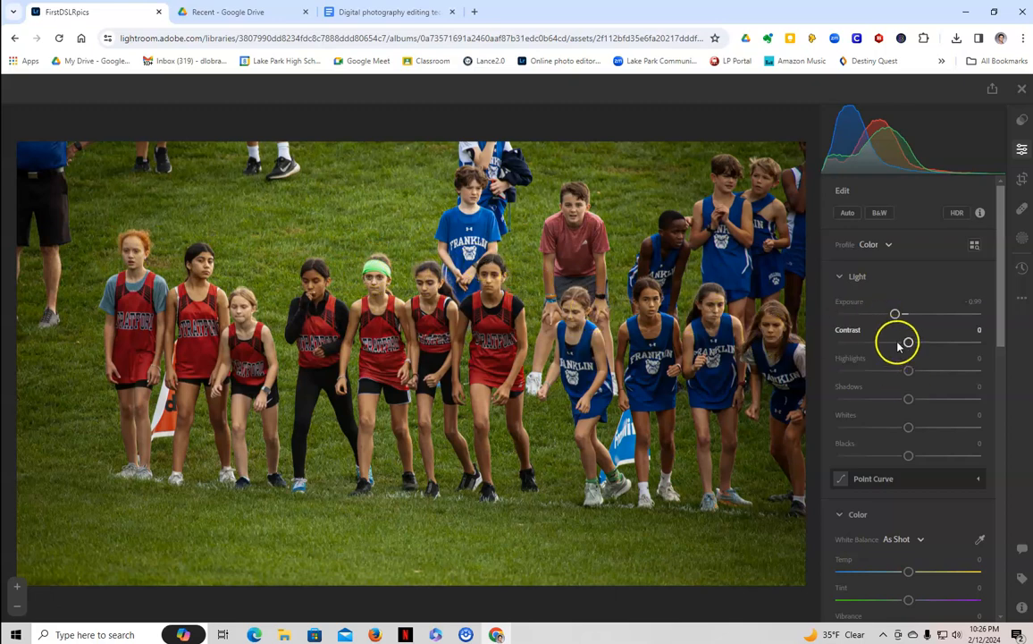
{"action": "mouse_move", "coordinate": [909, 342]}
{"action": "left_mouse_down"}
{"action": "mouse_move", "coordinate": [943, 342]}
{"action": "mouse_move", "coordinate": [924, 341]}
{"action": "left_mouse_up"}
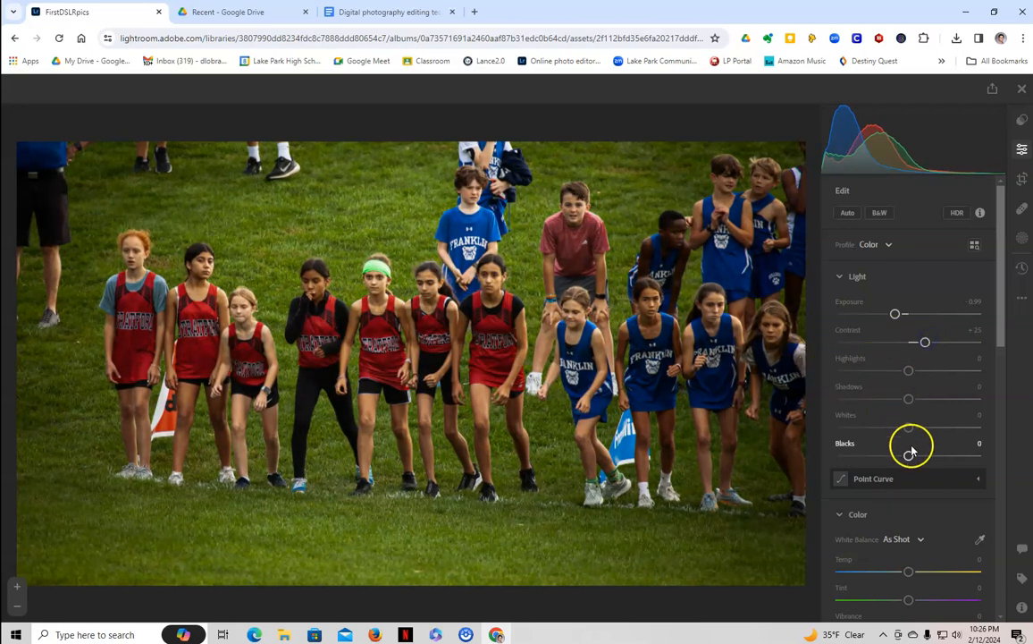
{"action": "left_click_drag", "start_coordinate": [909, 455], "coordinate": [884, 453]}
{"action": "left_click", "coordinate": [908, 400]}
{"action": "left_click_drag", "start_coordinate": [909, 400], "coordinate": [945, 404]}
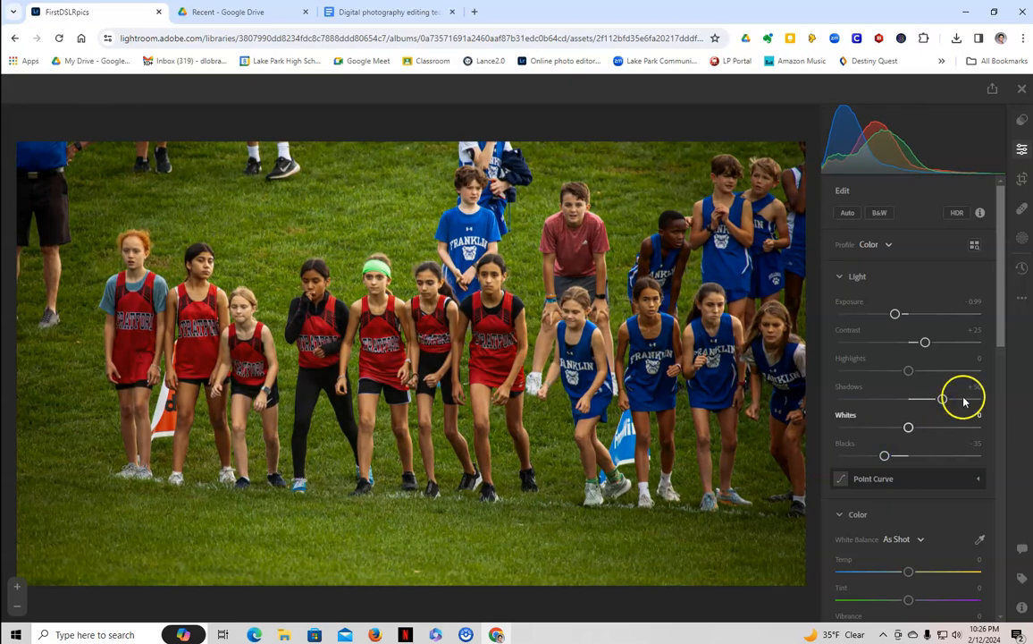
{"action": "left_click", "coordinate": [362, 11]}
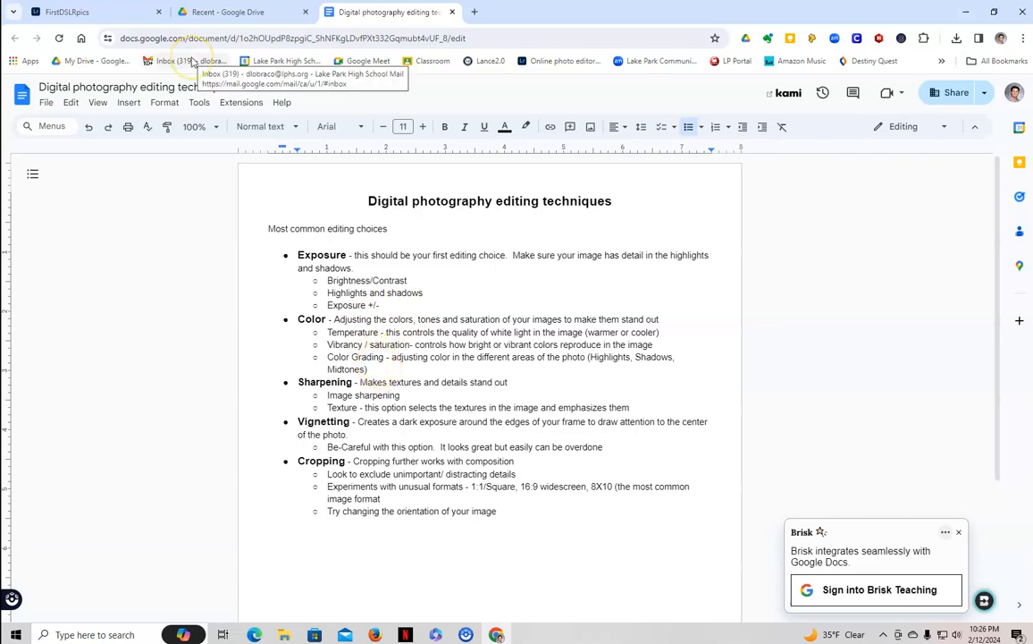
Return from the Google Docs notes to the Lightroom start-line photo
{"action": "left_click", "coordinate": [95, 13]}
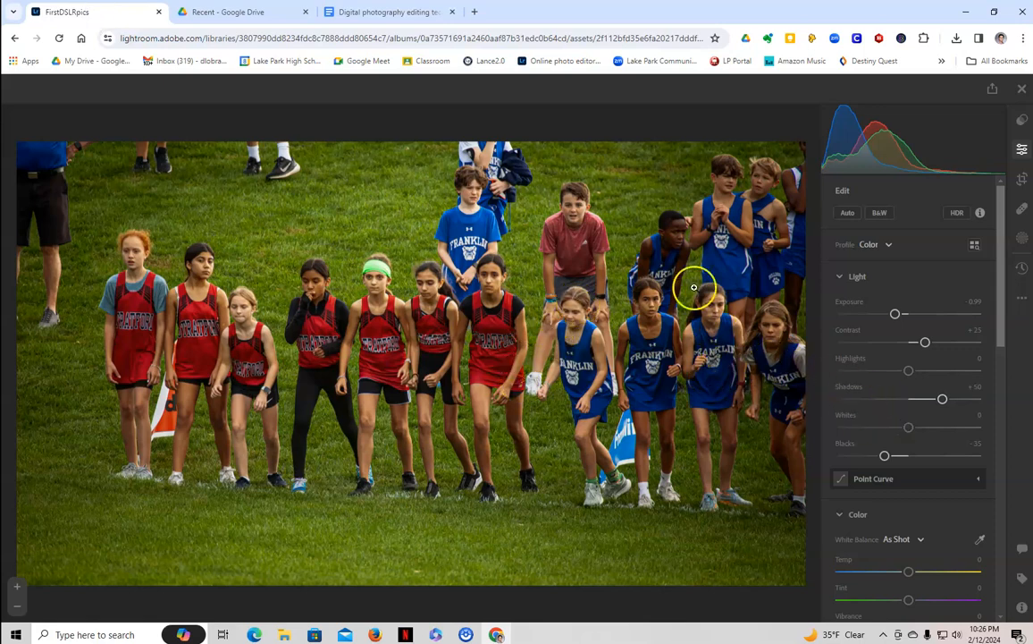
Switch the start-line photo to the Monochrome profile with the B&W button
{"action": "scroll", "coordinate": [923, 410], "scroll_direction": "down", "scroll_amount": 3}
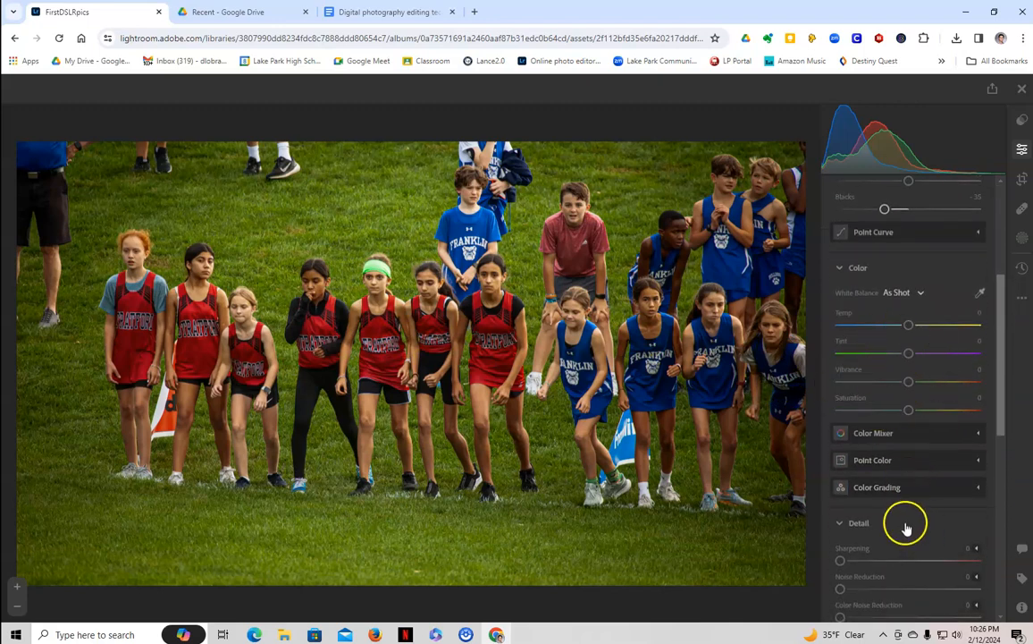
{"action": "scroll", "coordinate": [931, 513], "scroll_direction": "up", "scroll_amount": 1}
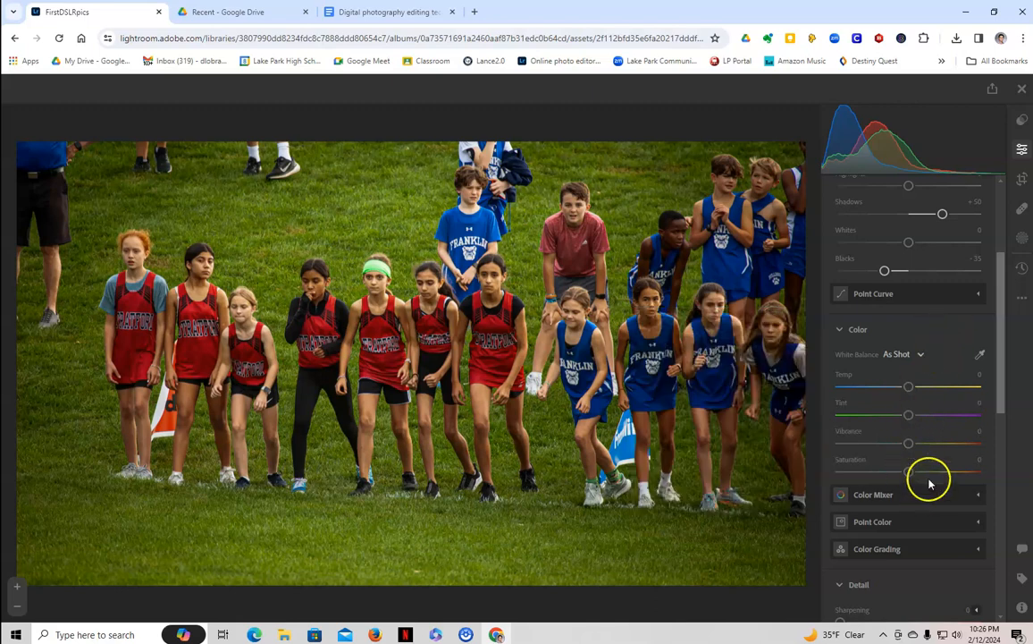
{"action": "scroll", "coordinate": [929, 477], "scroll_direction": "down", "scroll_amount": 1}
{"action": "scroll", "coordinate": [930, 454], "scroll_direction": "up", "scroll_amount": 4}
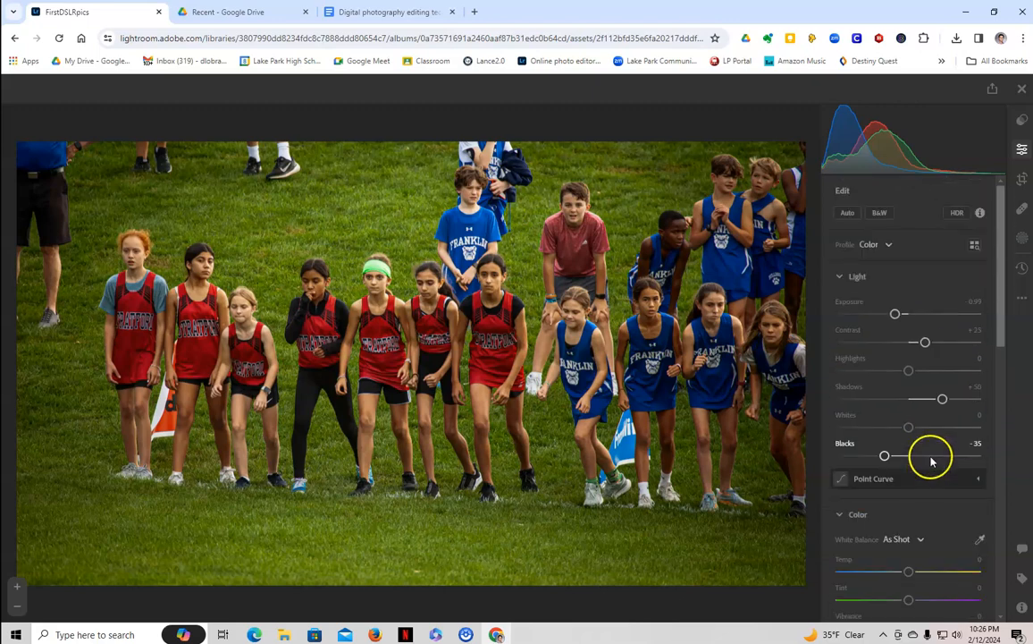
{"action": "left_click", "coordinate": [878, 214]}
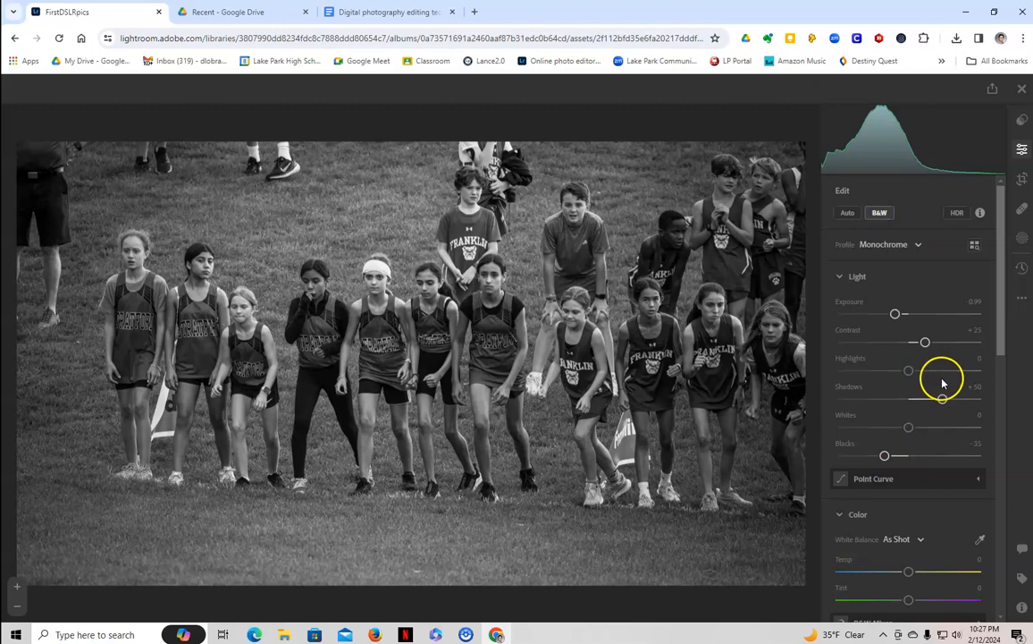
Set the B&W Mixer to Red +29, Orange +8, Yellow -8, Green -17, briefly checking the notes
{"action": "scroll", "coordinate": [936, 382], "scroll_direction": "down", "scroll_amount": 3}
{"action": "scroll", "coordinate": [943, 381], "scroll_direction": "down", "scroll_amount": 2}
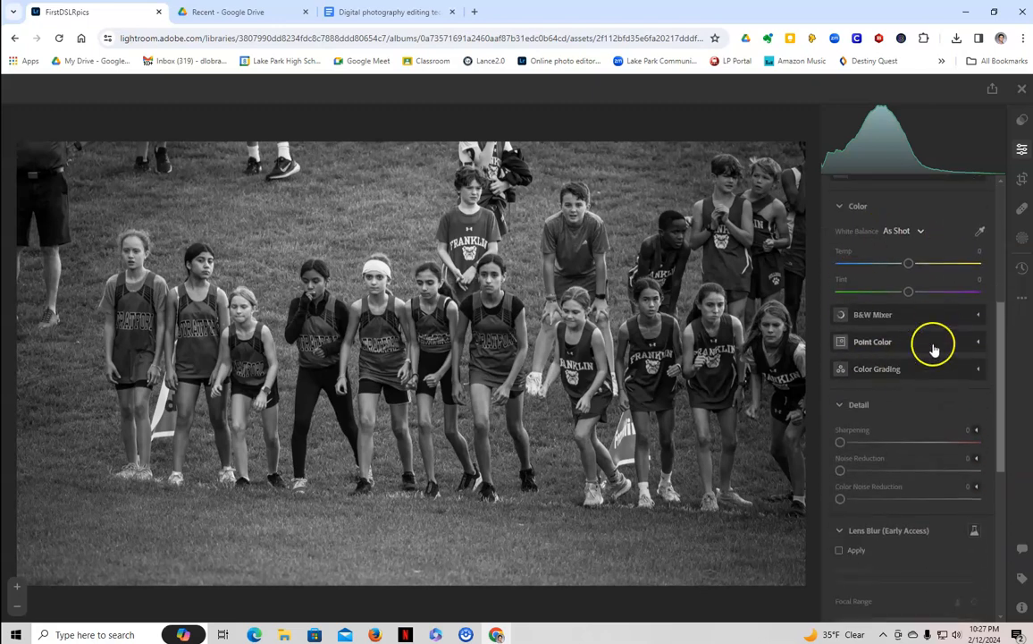
{"action": "left_click", "coordinate": [964, 321]}
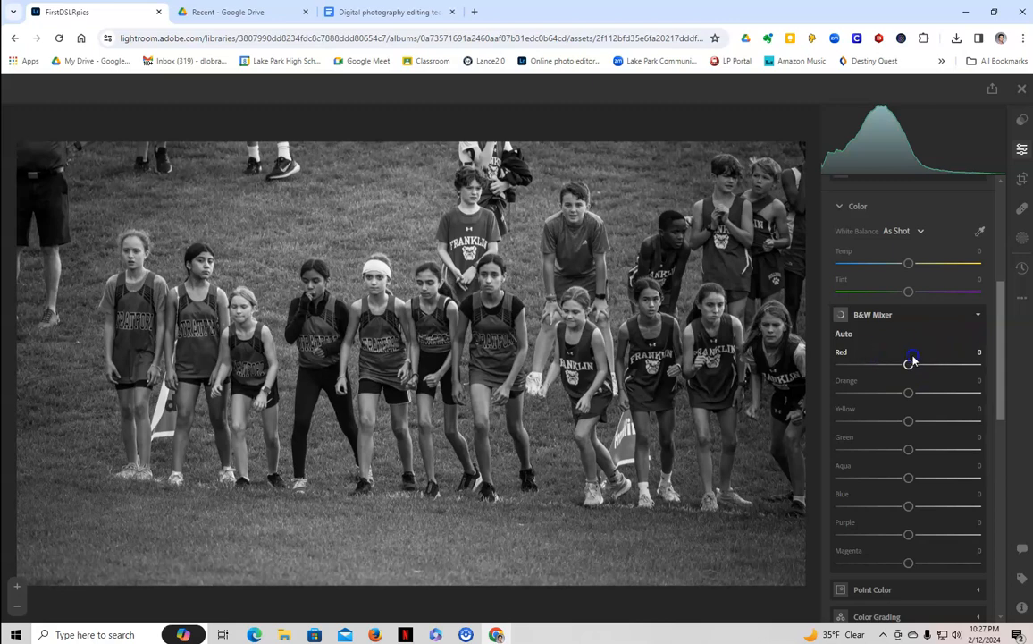
{"action": "left_click_drag", "start_coordinate": [927, 368], "coordinate": [927, 424]}
{"action": "left_click_drag", "start_coordinate": [887, 420], "coordinate": [919, 452]}
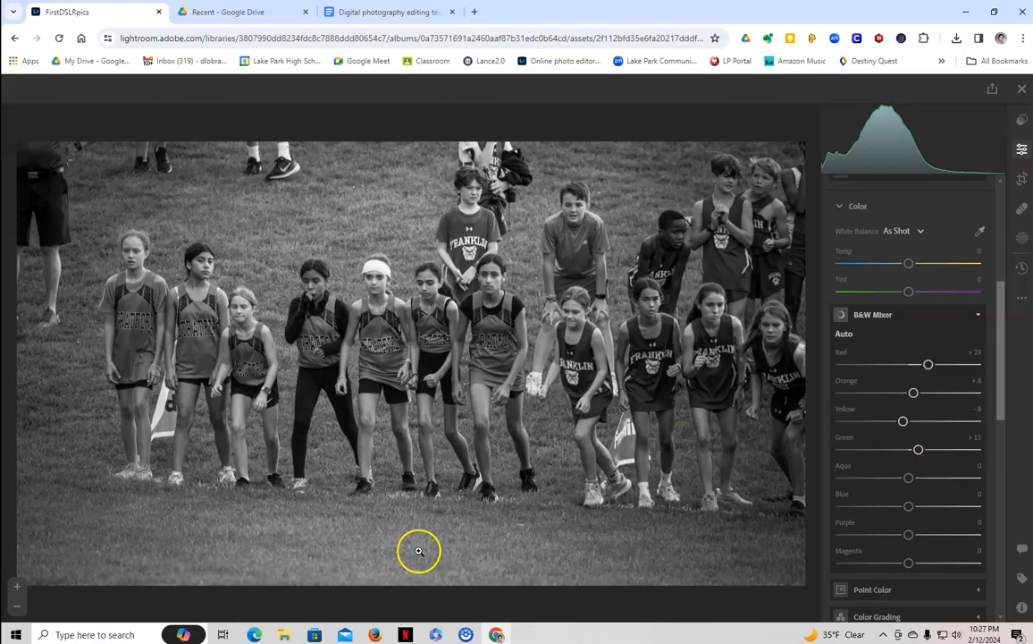
{"action": "left_click_drag", "start_coordinate": [918, 448], "coordinate": [855, 457]}
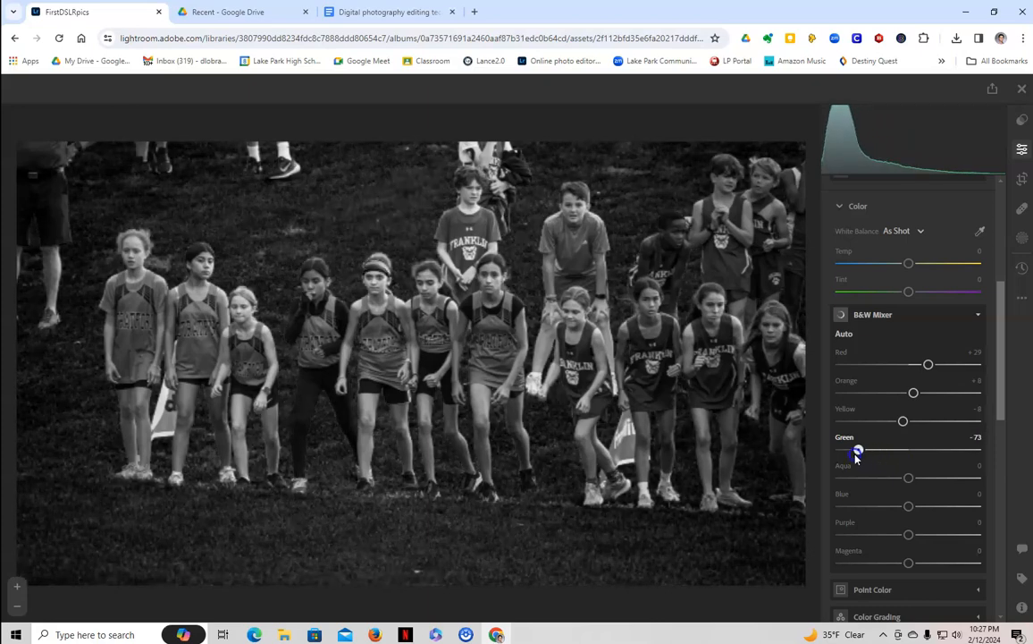
{"action": "left_click_drag", "start_coordinate": [857, 454], "coordinate": [897, 452]}
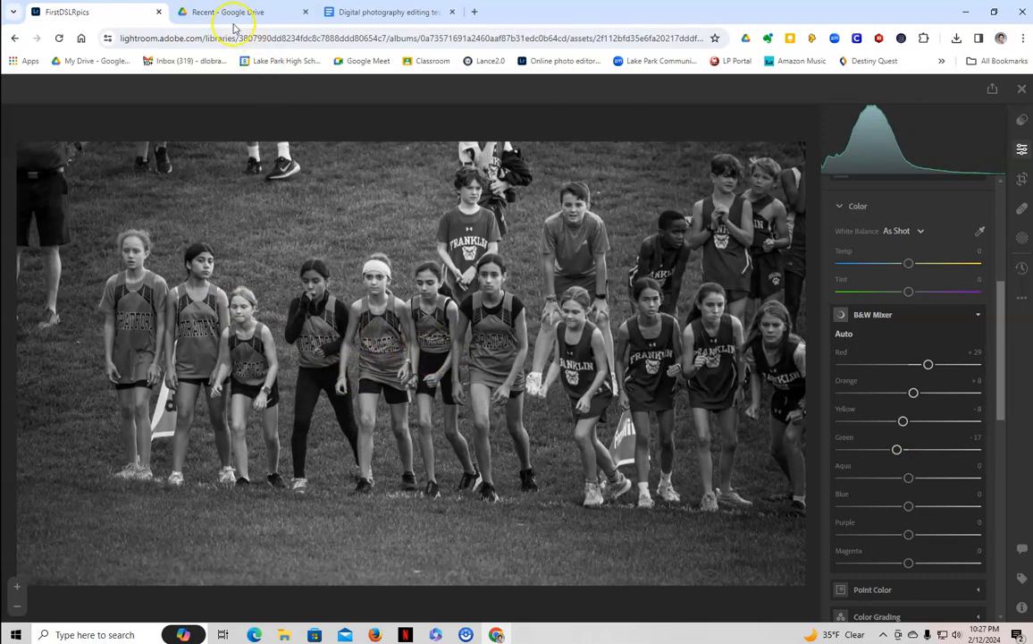
{"action": "left_click", "coordinate": [338, 13]}
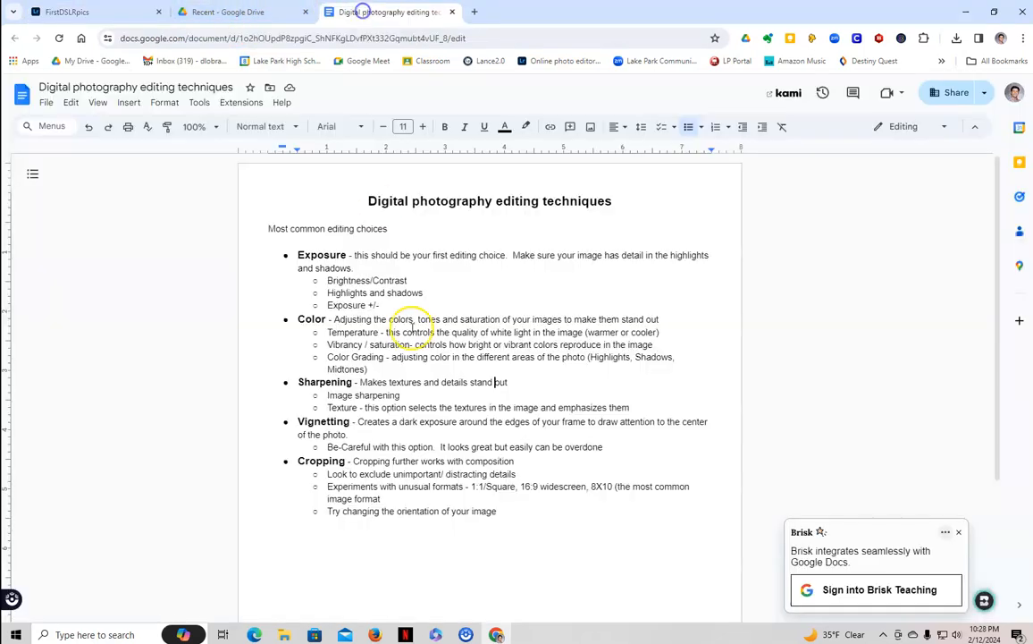
{"action": "left_click", "coordinate": [115, 12]}
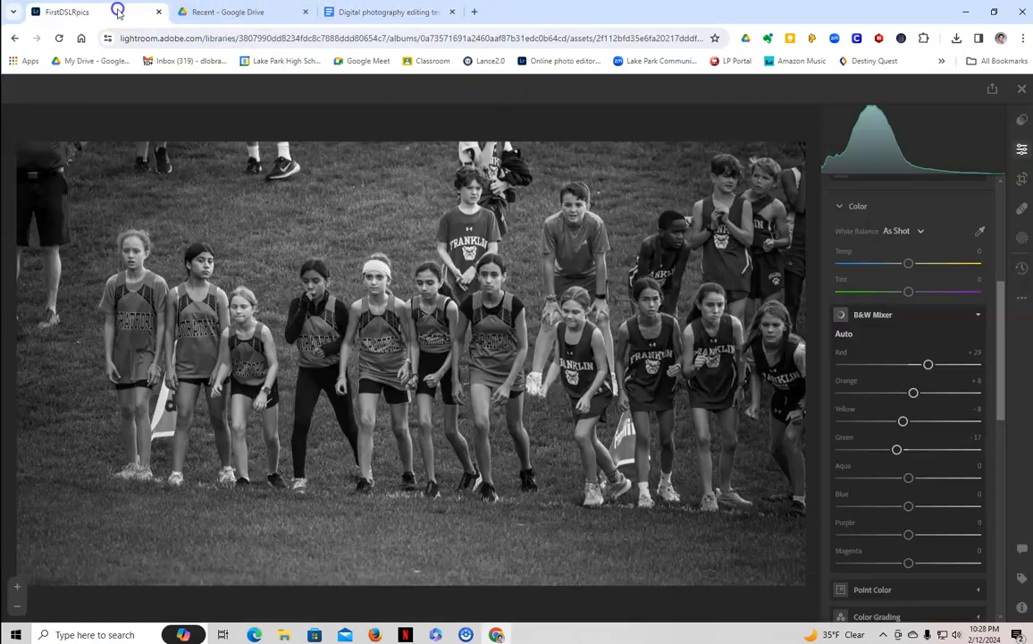
Set Sharpening to about 50 and raise Masking, then zoom in on the runners
{"action": "scroll", "coordinate": [945, 417], "scroll_direction": "down", "scroll_amount": 4}
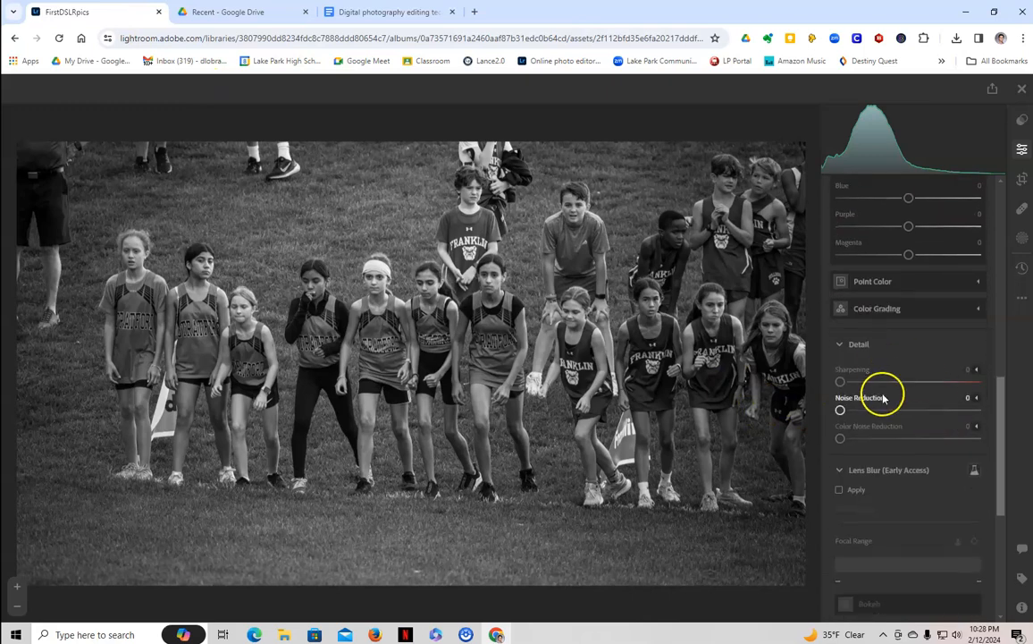
{"action": "left_click_drag", "start_coordinate": [841, 384], "coordinate": [888, 385]}
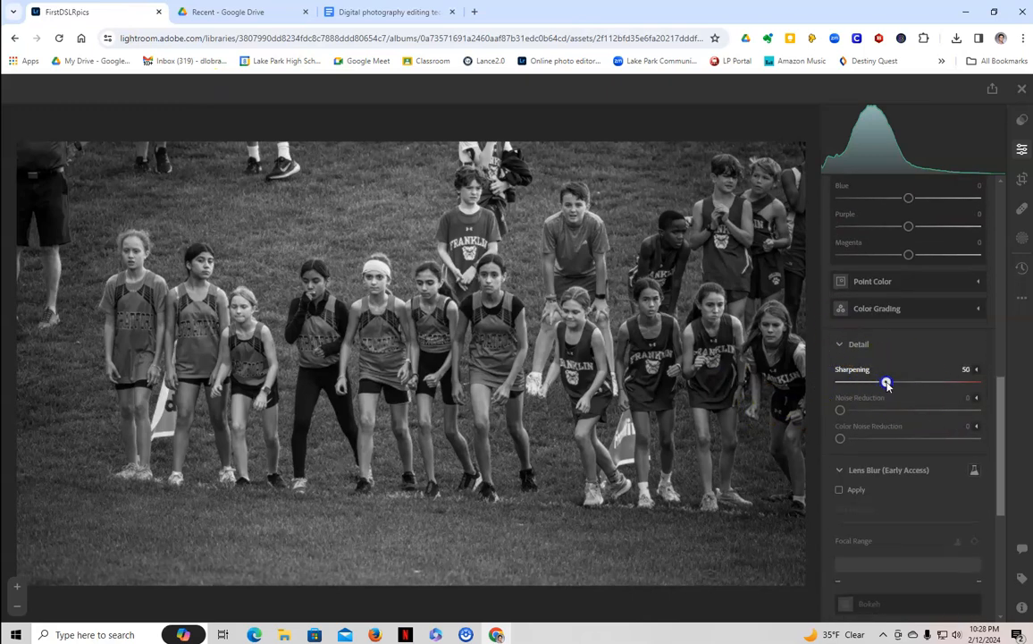
{"action": "left_click", "coordinate": [840, 410]}
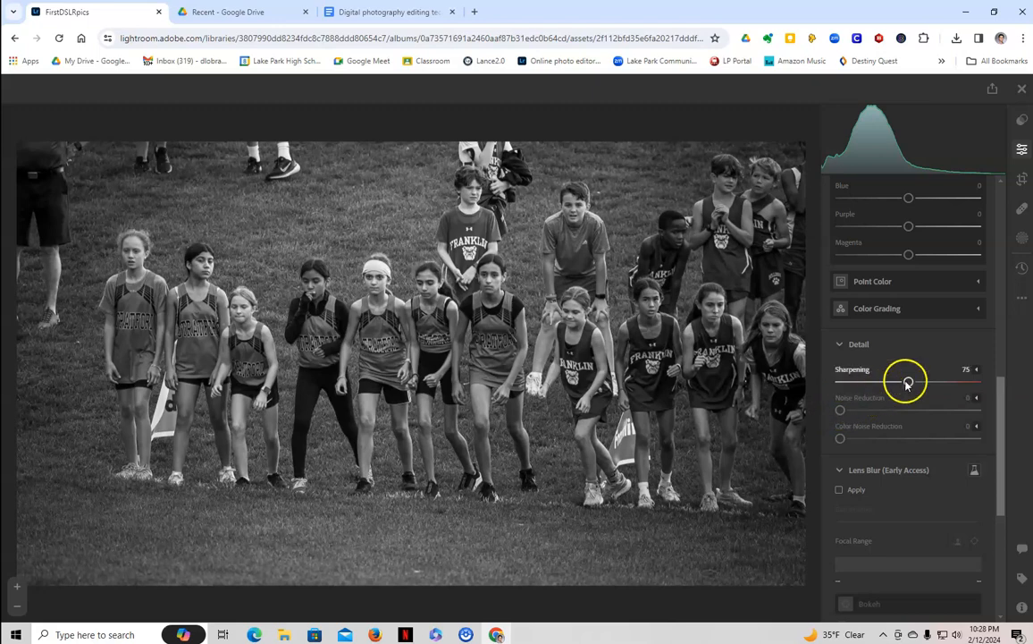
{"action": "left_click", "coordinate": [976, 372]}
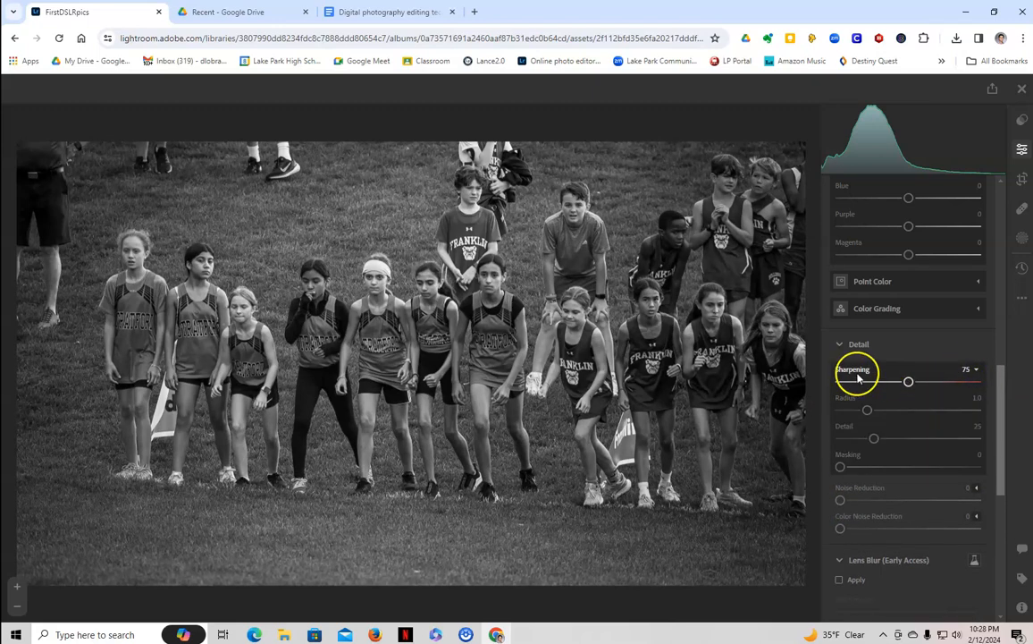
{"action": "left_click", "coordinate": [976, 370]}
{"action": "left_click", "coordinate": [976, 372]}
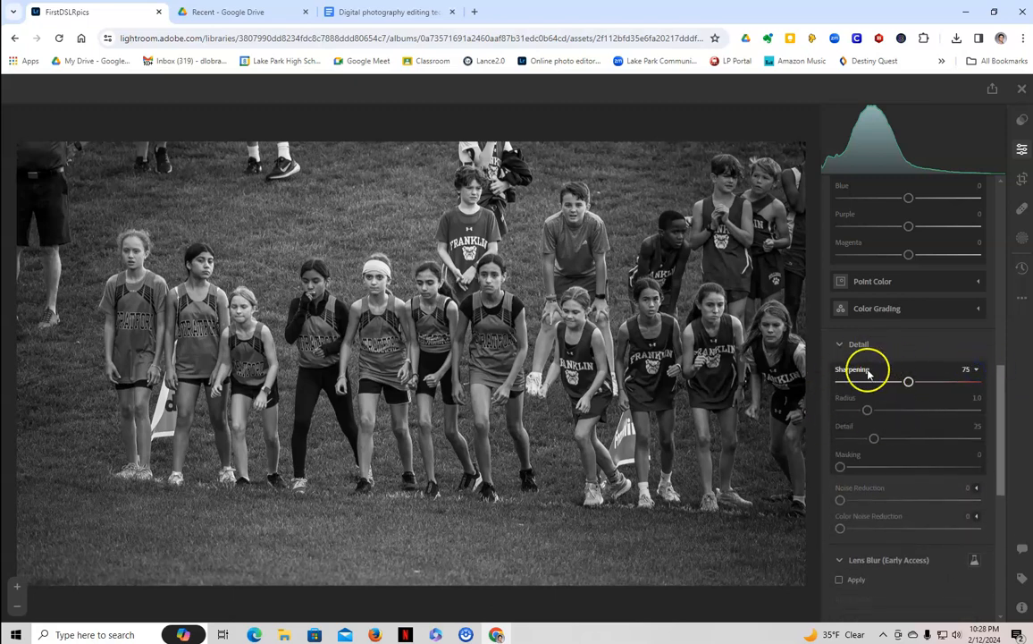
{"action": "left_click_drag", "start_coordinate": [841, 466], "coordinate": [887, 472]}
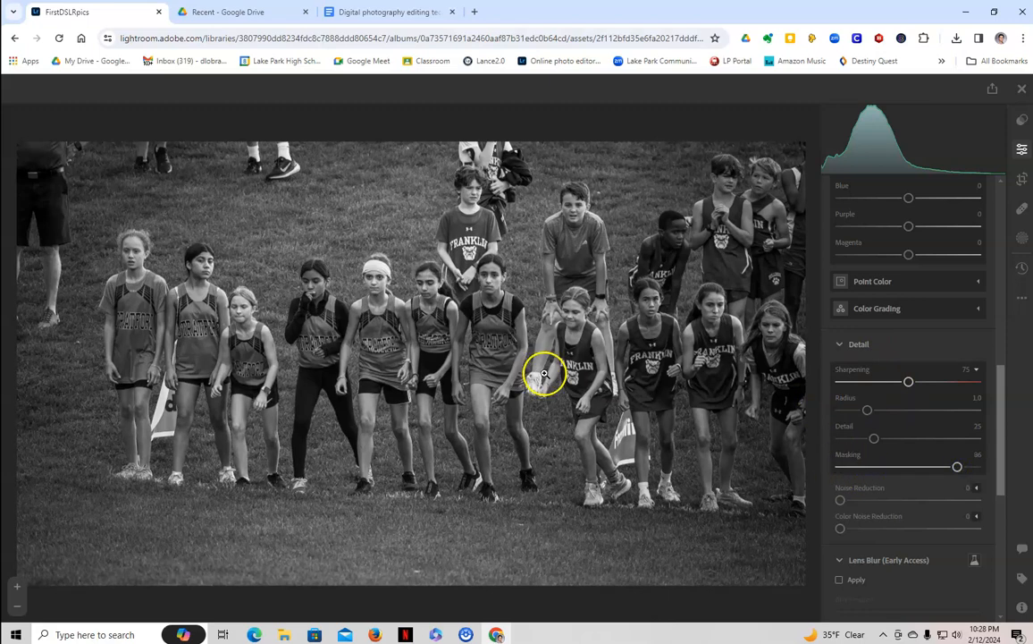
{"action": "left_click", "coordinate": [319, 281]}
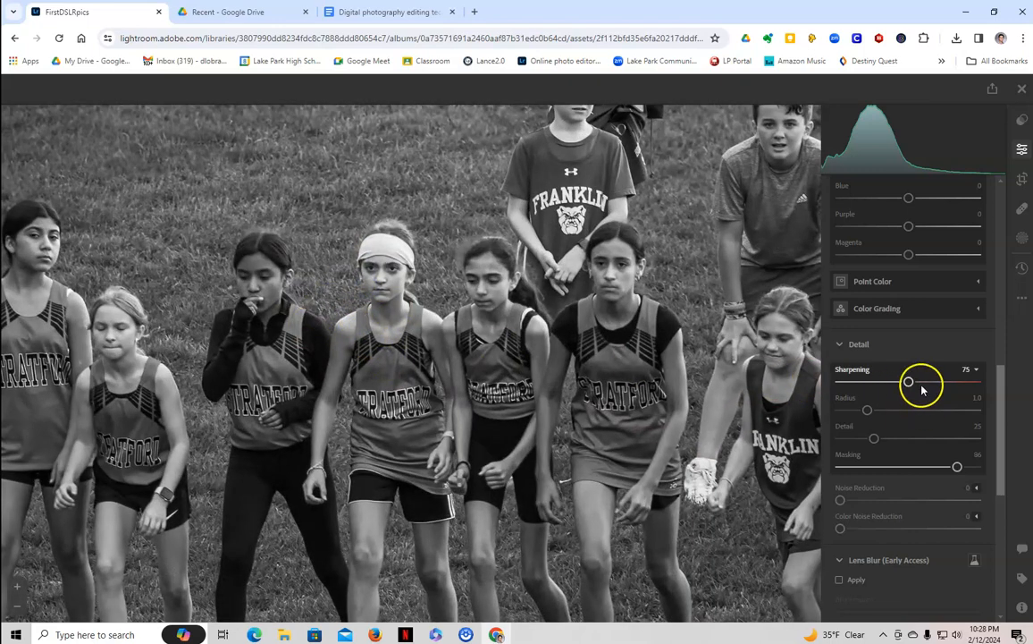
Push Sharpening to 150 with Masking 88, zoom back out and glance at the notes
{"action": "left_click_drag", "start_coordinate": [908, 383], "coordinate": [918, 382]}
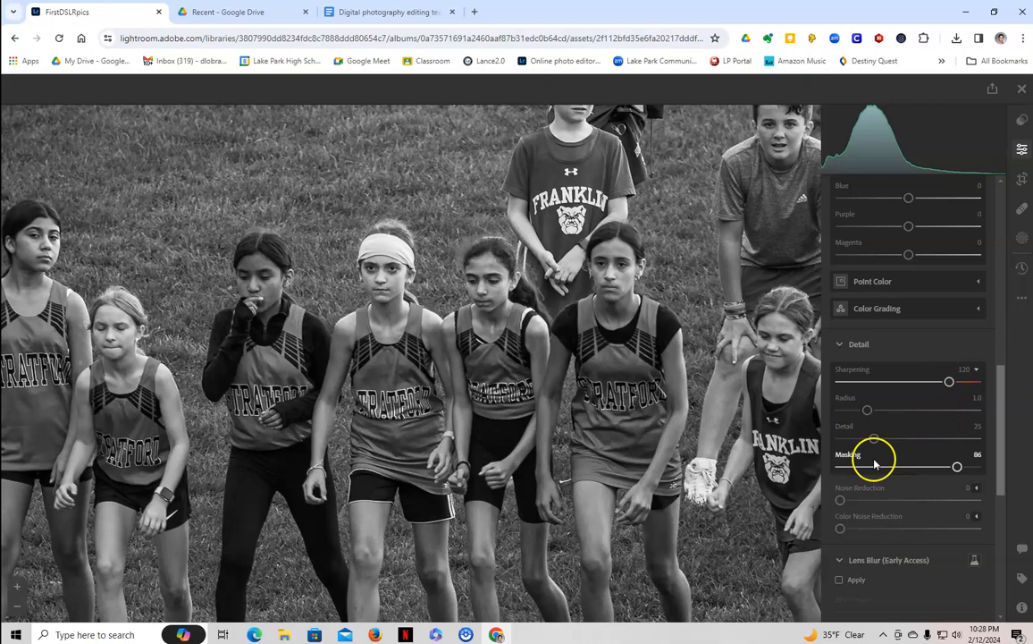
{"action": "left_click_drag", "start_coordinate": [961, 467], "coordinate": [947, 468]}
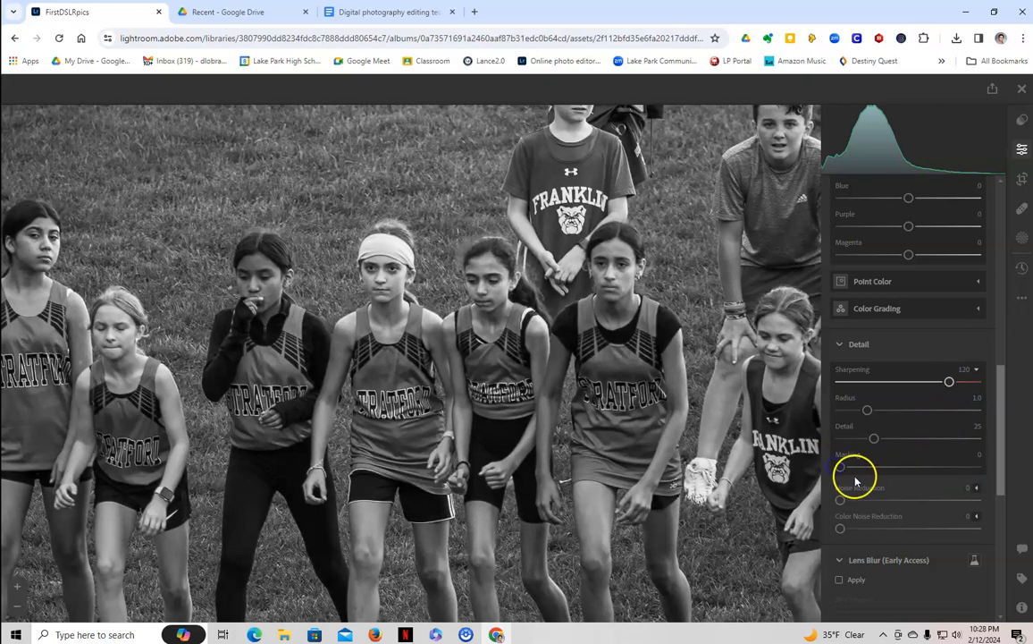
{"action": "left_click_drag", "start_coordinate": [950, 382], "coordinate": [977, 382]}
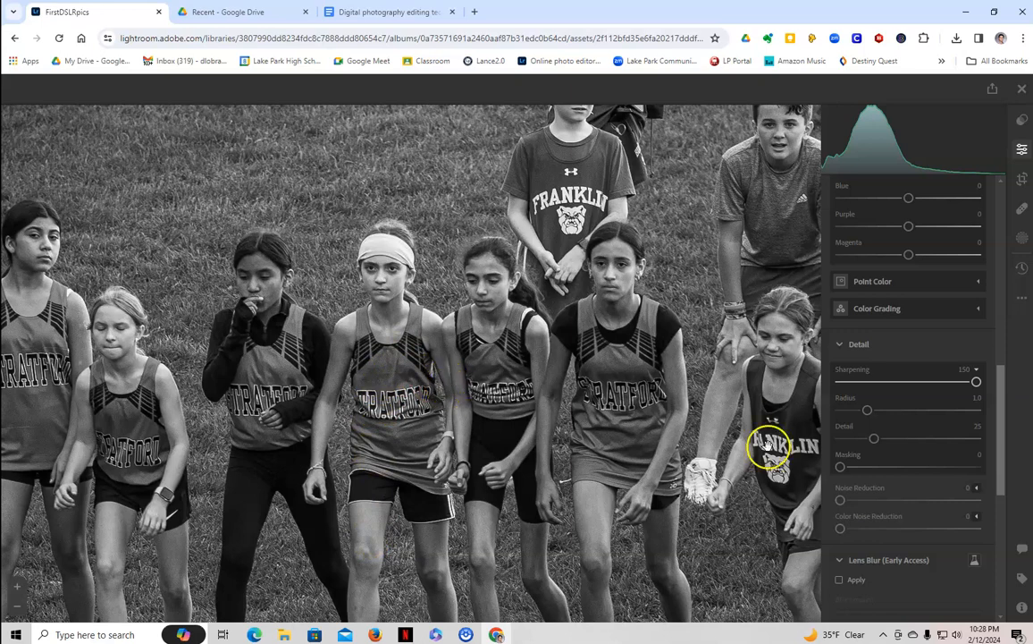
{"action": "left_click_drag", "start_coordinate": [843, 463], "coordinate": [852, 467]}
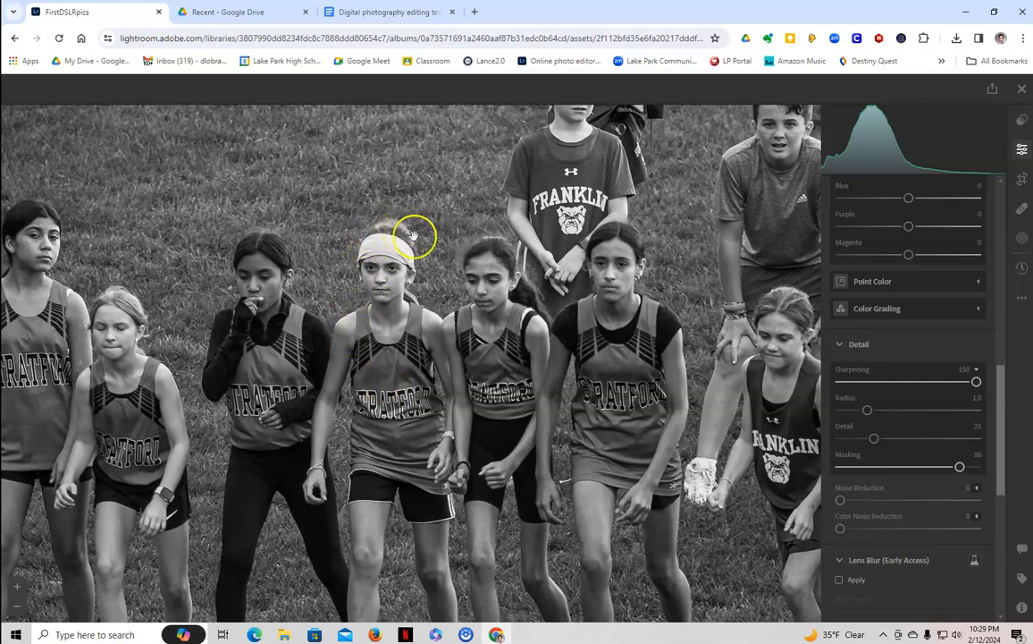
{"action": "left_click", "coordinate": [576, 362]}
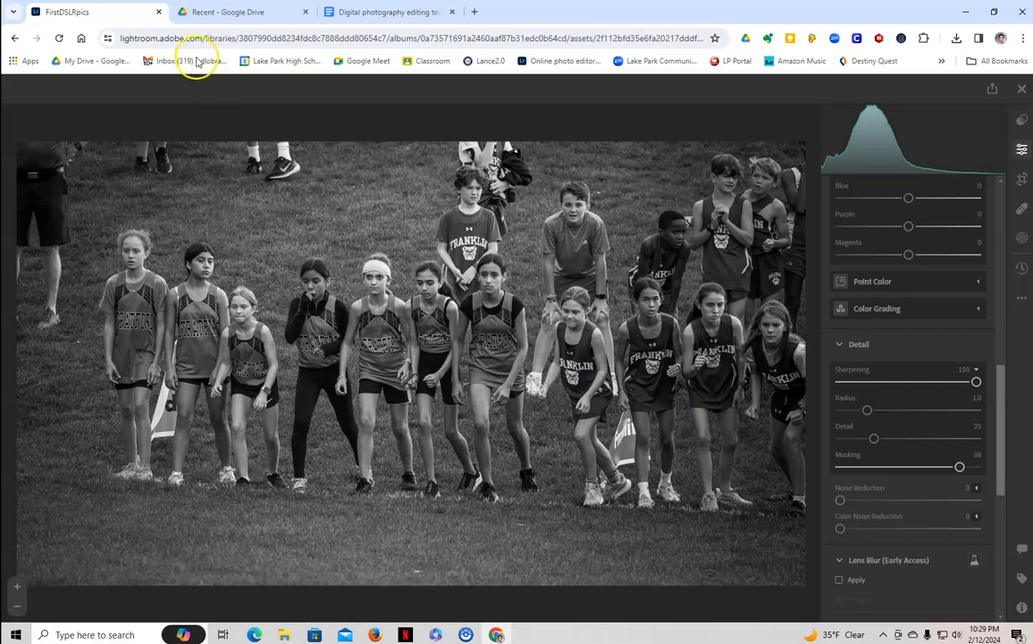
{"action": "left_click", "coordinate": [353, 12]}
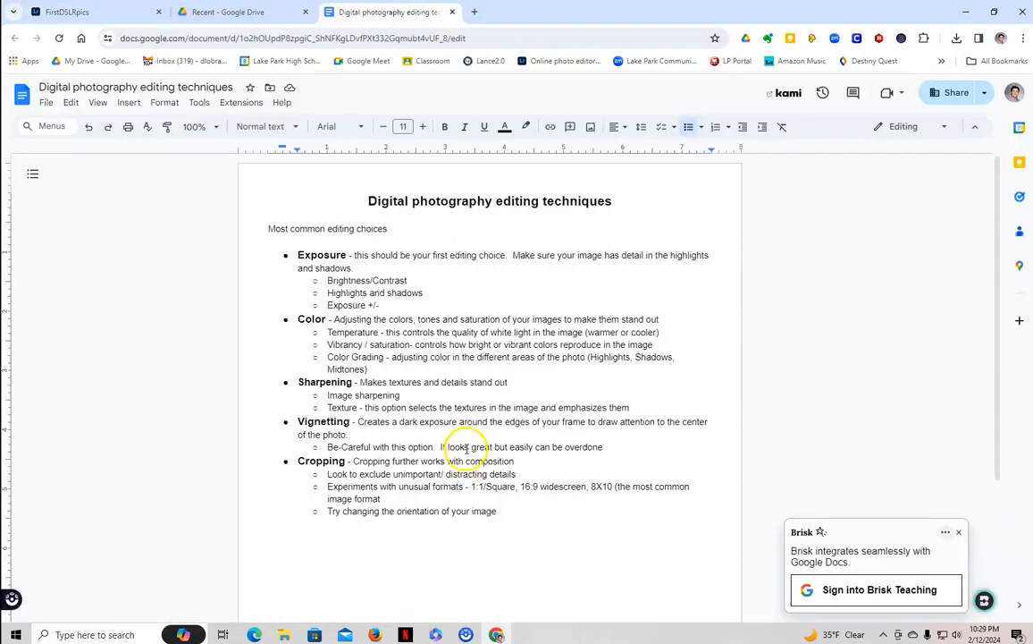
{"action": "left_click", "coordinate": [98, 11]}
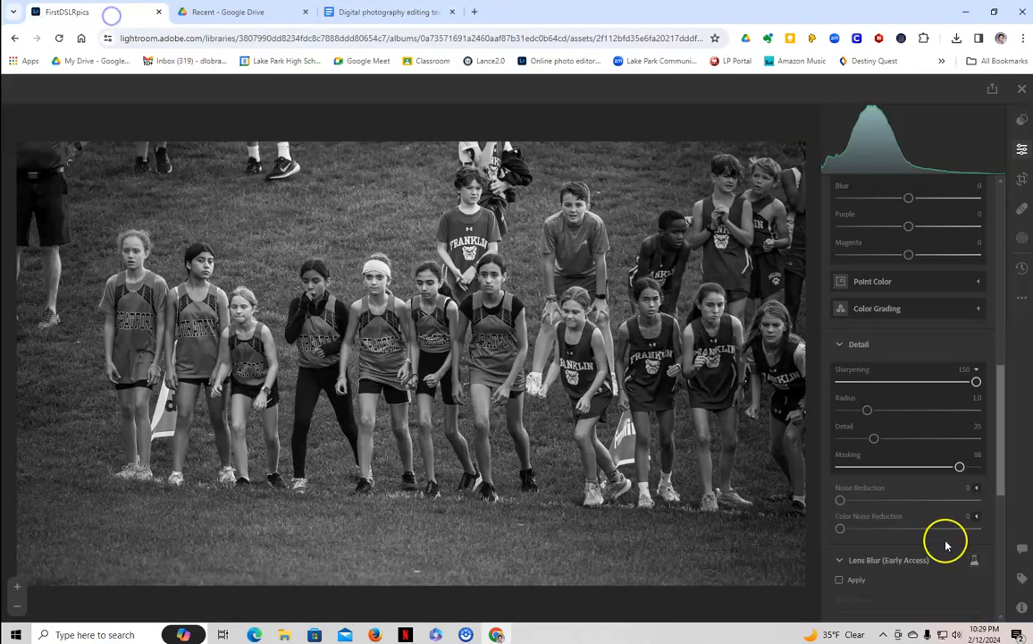
Apply Vignette -18, Texture +21 and Clarity +19, checking detail zoomed in, then open the notes
{"action": "scroll", "coordinate": [934, 523], "scroll_direction": "down", "scroll_amount": 5}
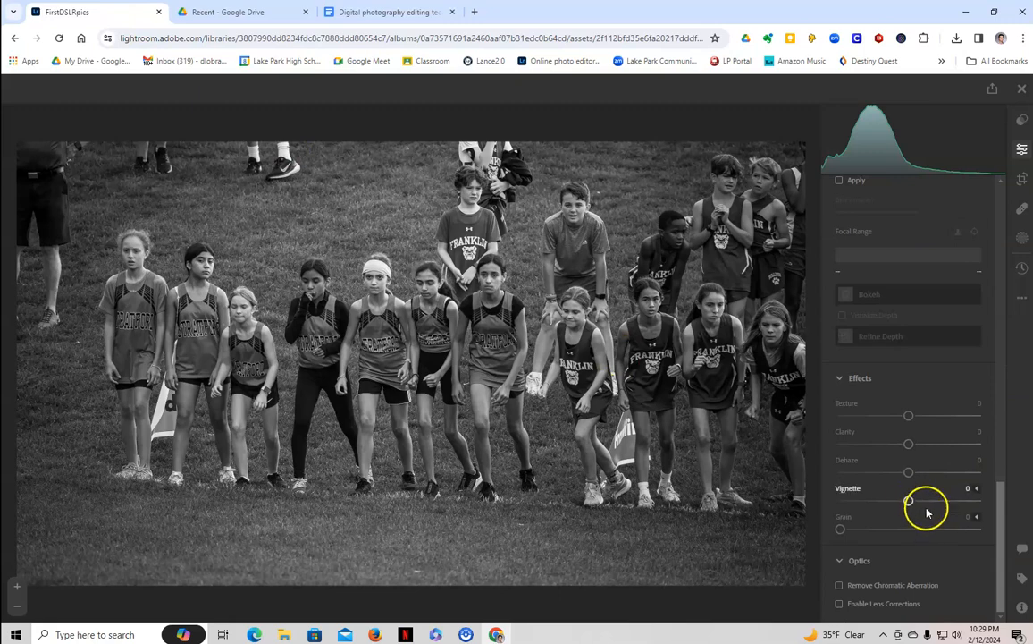
{"action": "mouse_move", "coordinate": [910, 500]}
{"action": "left_mouse_down"}
{"action": "mouse_move", "coordinate": [889, 499]}
{"action": "mouse_move", "coordinate": [930, 499]}
{"action": "mouse_move", "coordinate": [877, 499]}
{"action": "mouse_move", "coordinate": [894, 499]}
{"action": "left_mouse_up"}
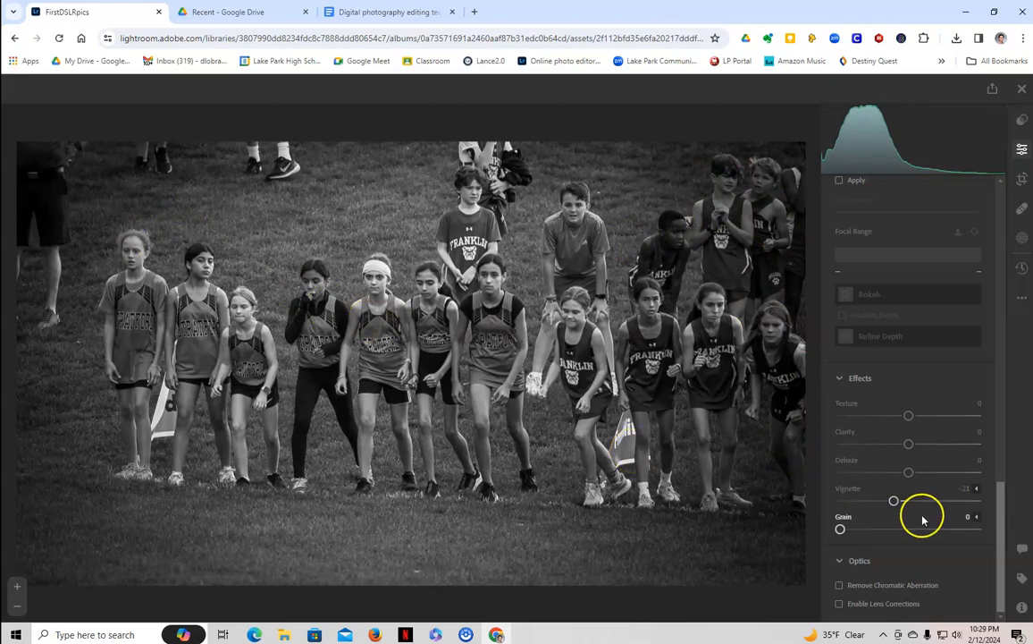
{"action": "mouse_move", "coordinate": [894, 501]}
{"action": "left_mouse_down"}
{"action": "mouse_move", "coordinate": [842, 503]}
{"action": "mouse_move", "coordinate": [896, 502]}
{"action": "left_mouse_up"}
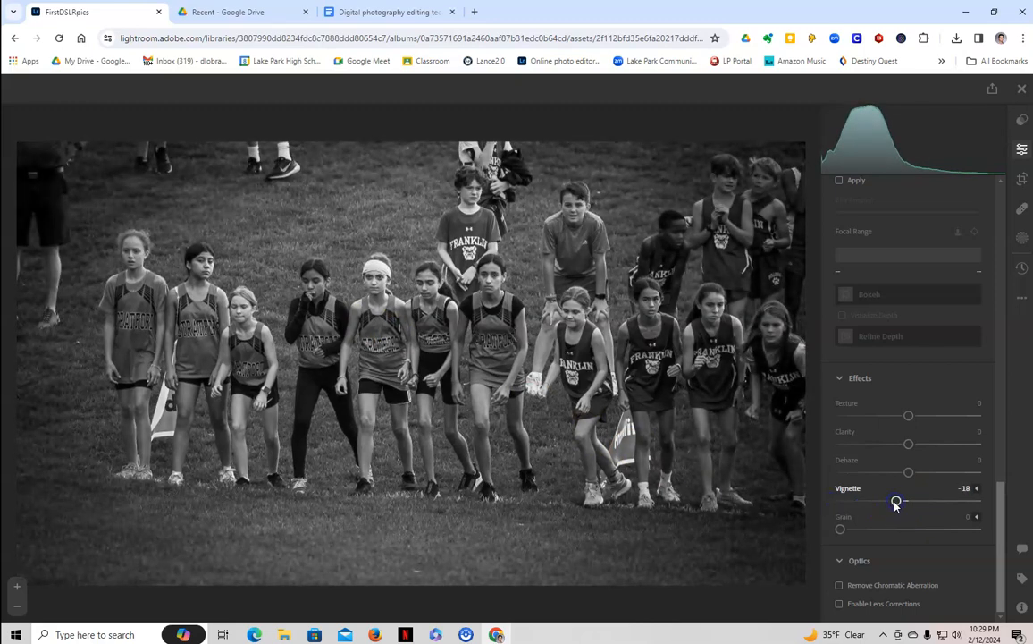
{"action": "left_click_drag", "start_coordinate": [908, 416], "coordinate": [916, 445]}
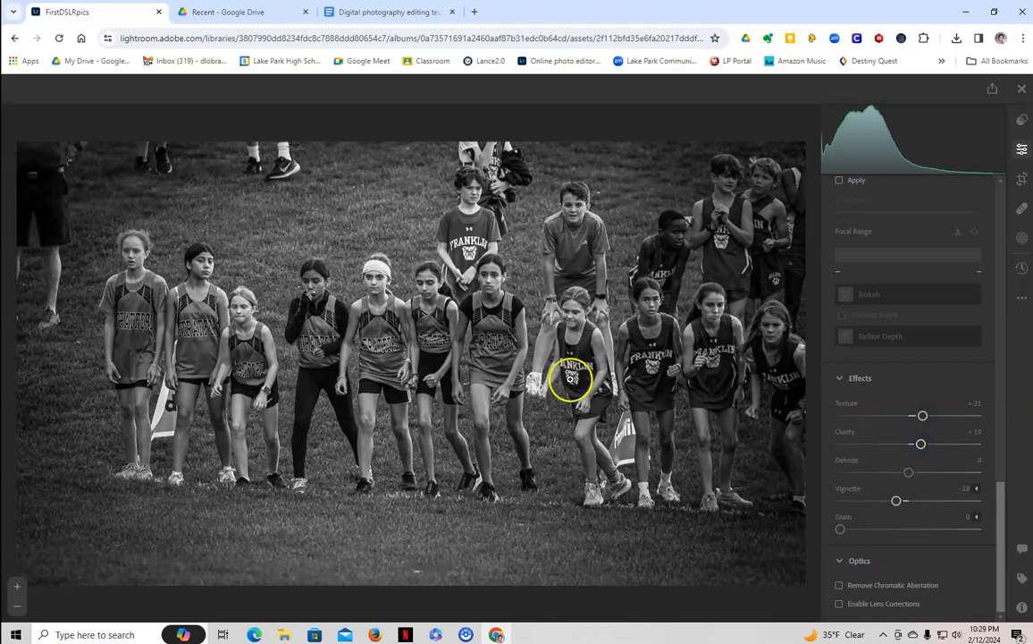
{"action": "left_click", "coordinate": [375, 300]}
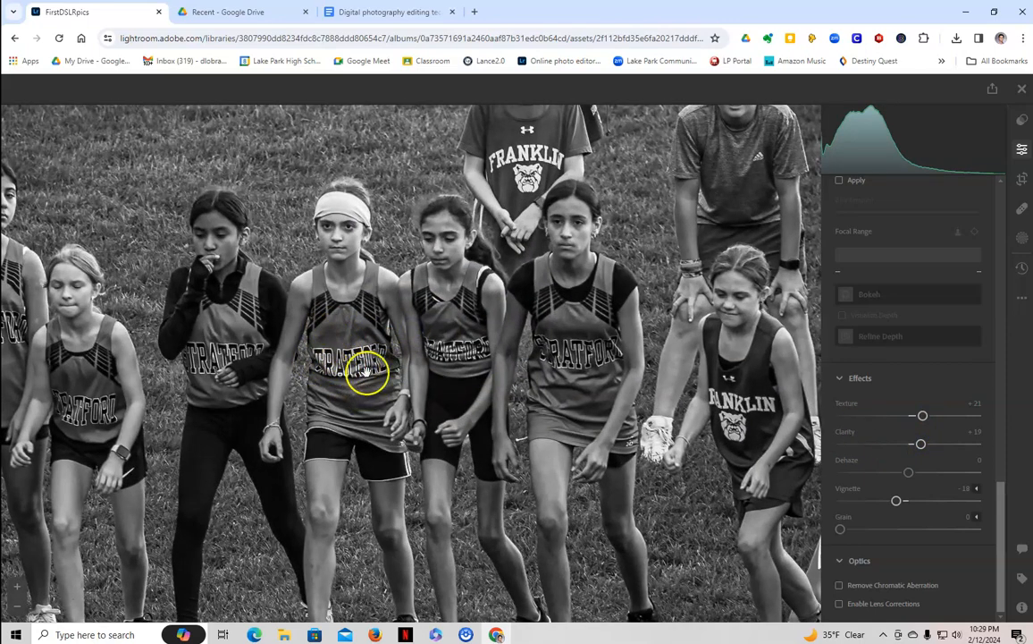
{"action": "left_click", "coordinate": [463, 380]}
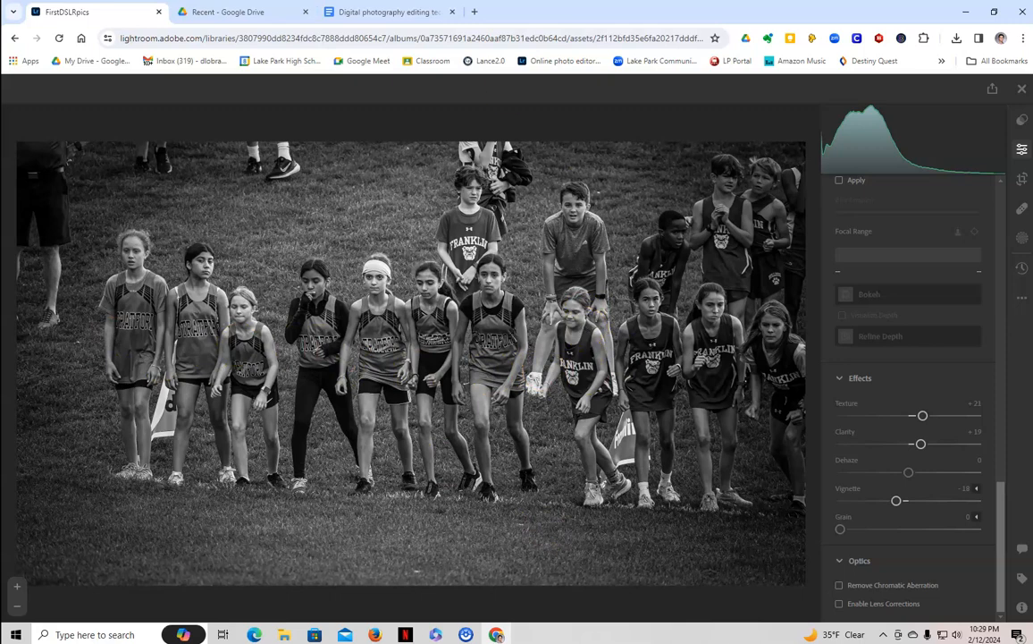
{"action": "left_click", "coordinate": [339, 12]}
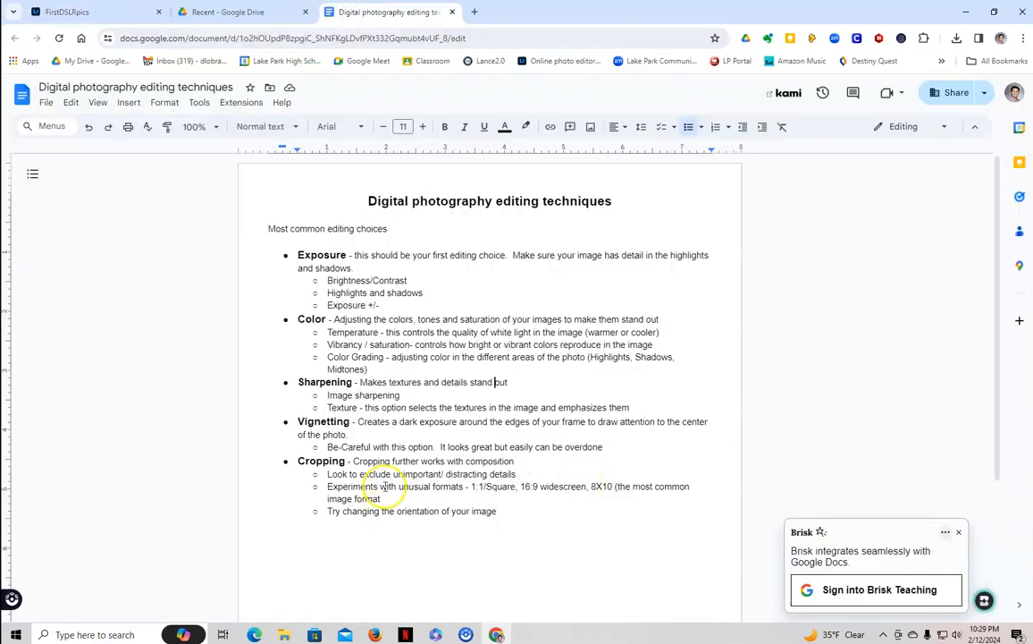
Return from the Google Docs notes to the edited Lightroom start-line photo
{"action": "left_click", "coordinate": [100, 13]}
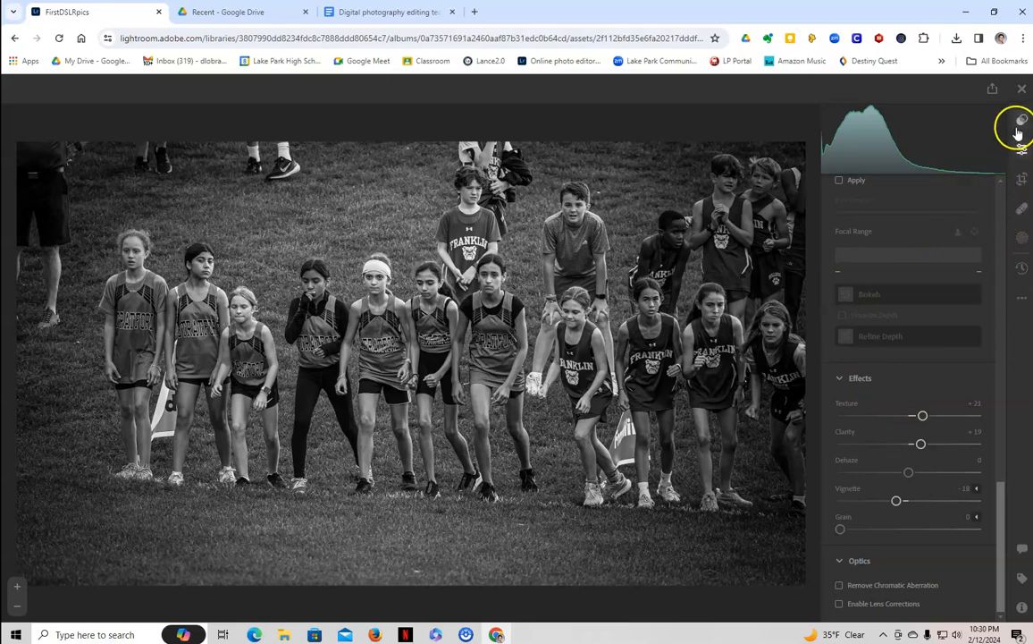
Start a crop constrained to a 3 x 2 aspect ratio
{"action": "left_click", "coordinate": [1022, 180]}
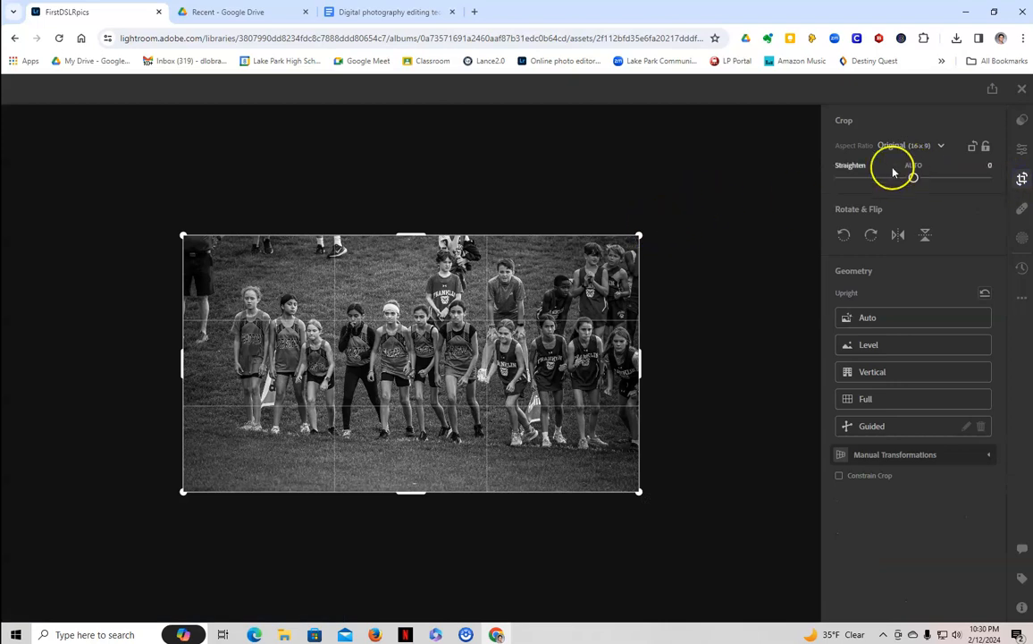
{"action": "left_click", "coordinate": [927, 152]}
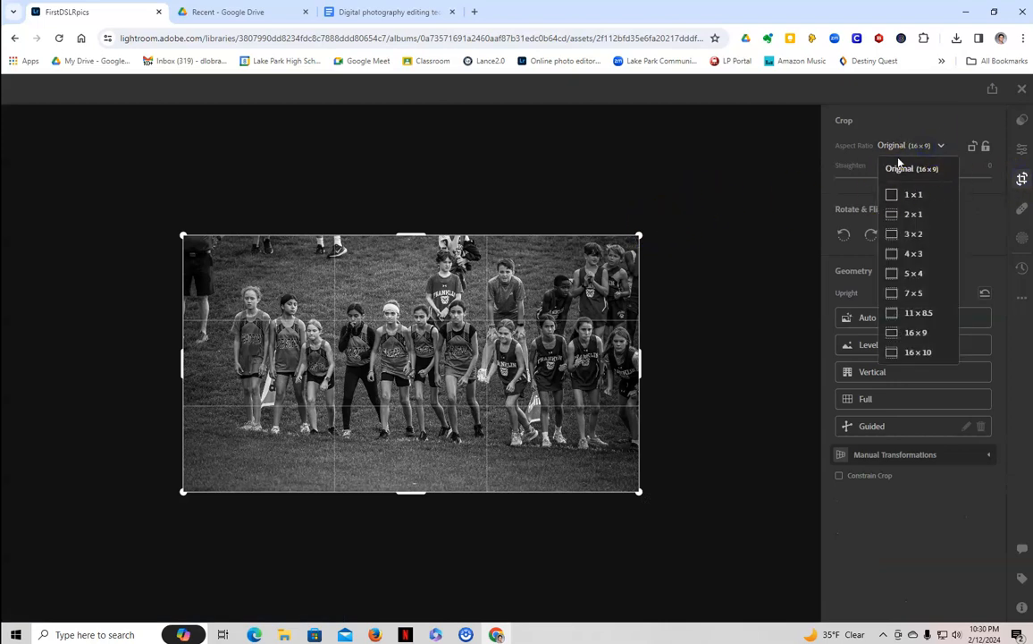
{"action": "left_click", "coordinate": [897, 235]}
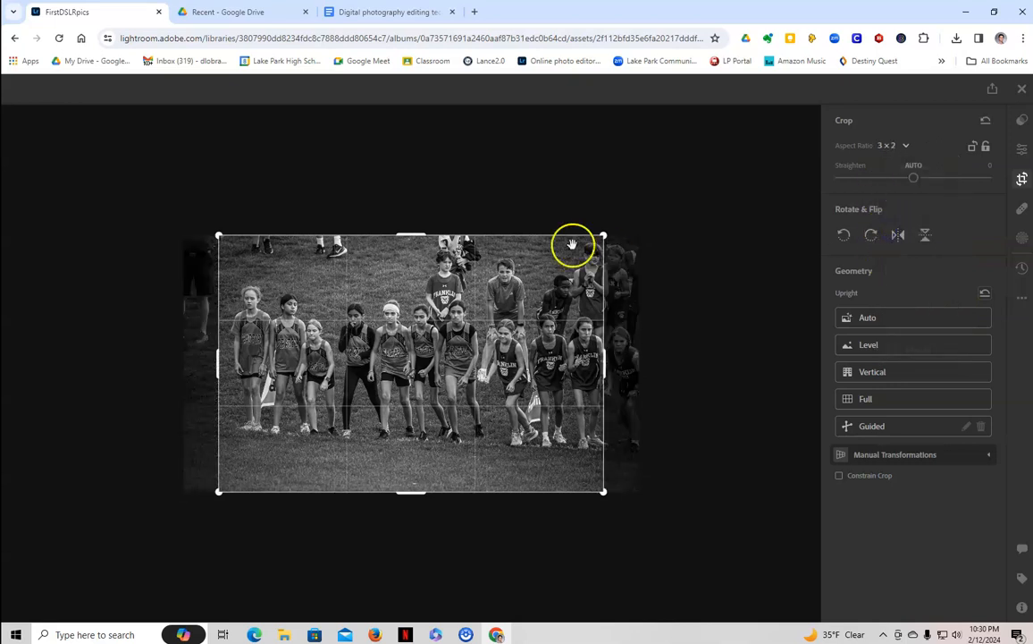
Tighten and shift the crop to frame the front runners on the left, then reopen the ratio list
{"action": "left_click_drag", "start_coordinate": [604, 235], "coordinate": [563, 261]}
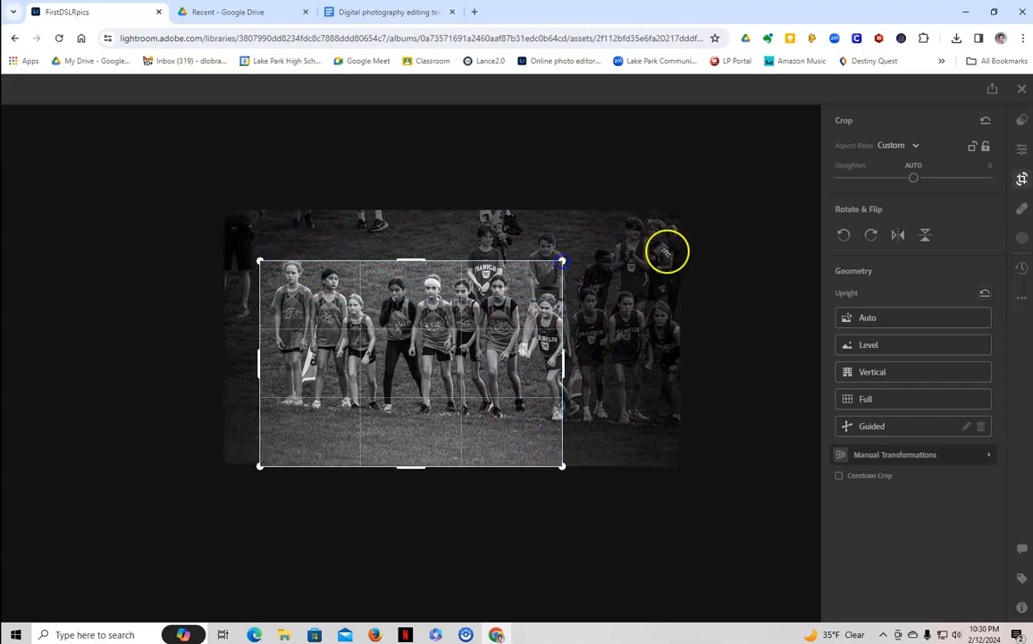
{"action": "left_click_drag", "start_coordinate": [465, 302], "coordinate": [446, 354]}
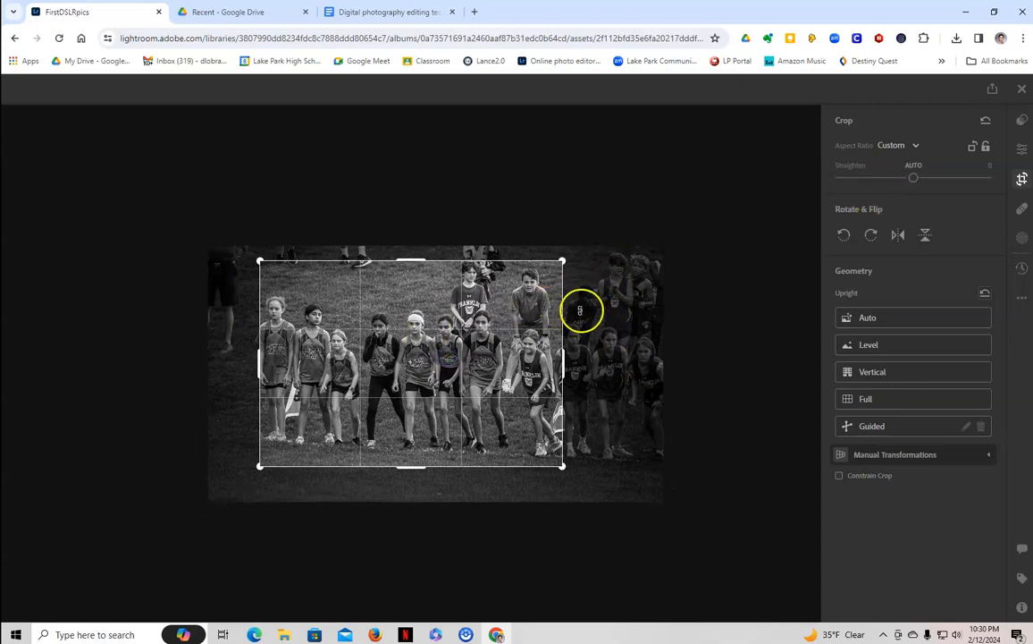
{"action": "left_click_drag", "start_coordinate": [516, 338], "coordinate": [513, 341]}
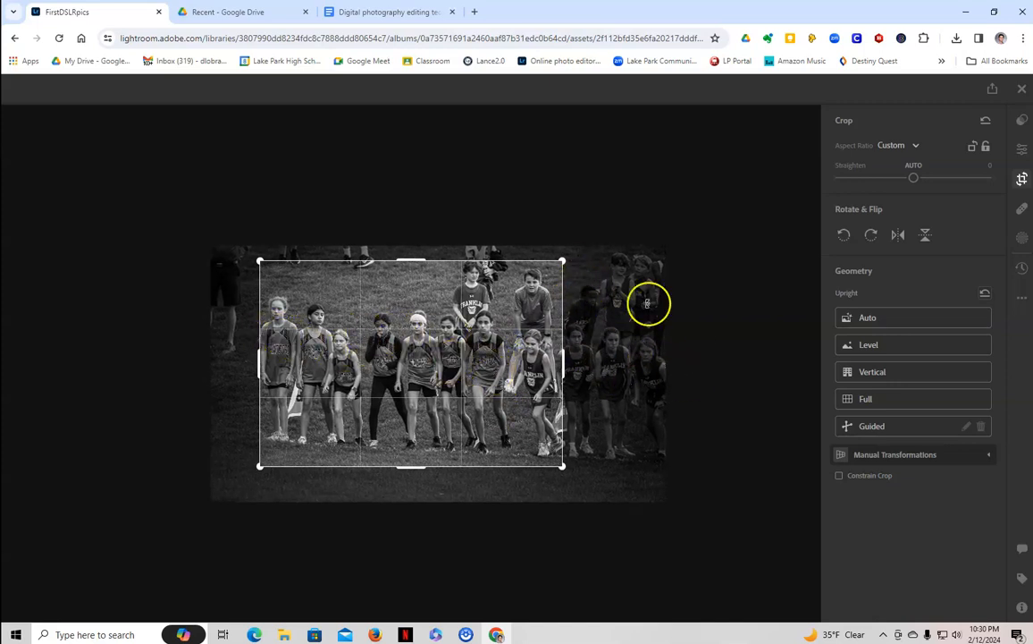
{"action": "left_click_drag", "start_coordinate": [585, 299], "coordinate": [355, 362]}
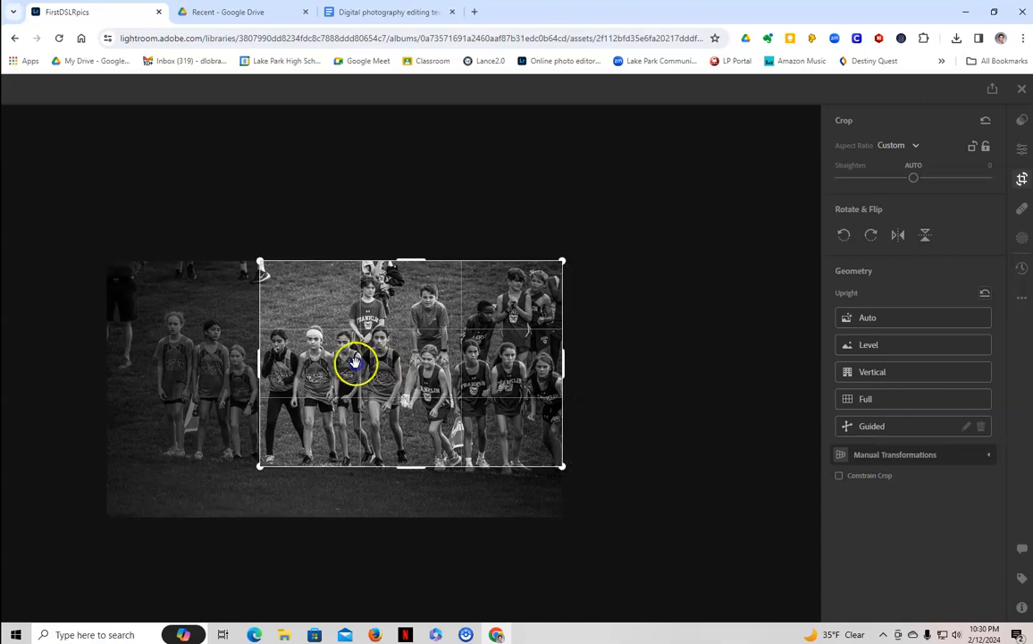
{"action": "left_click_drag", "start_coordinate": [494, 351], "coordinate": [585, 364]}
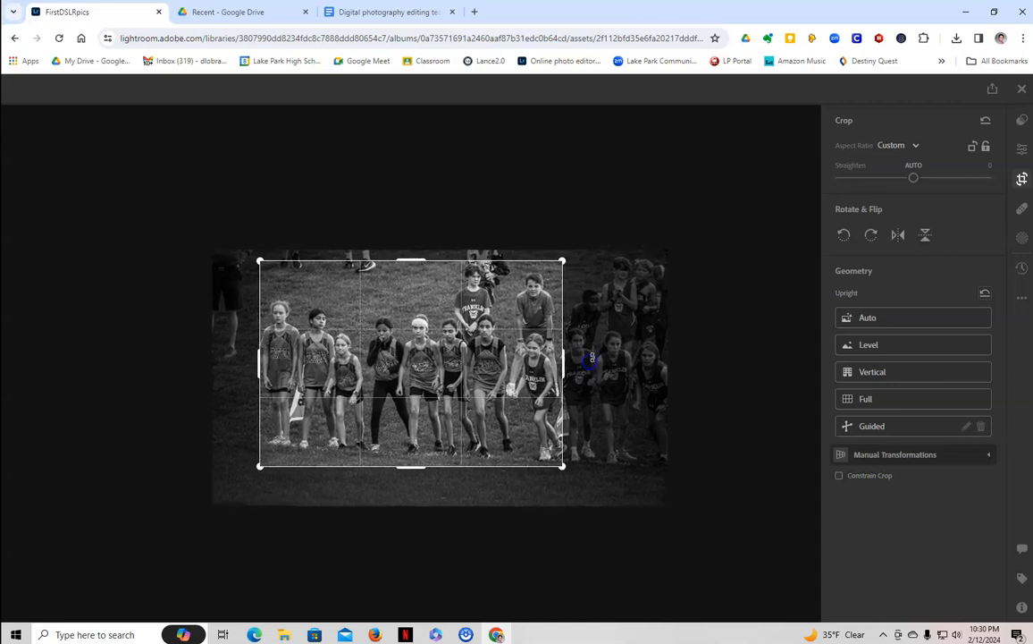
{"action": "left_click", "coordinate": [897, 145]}
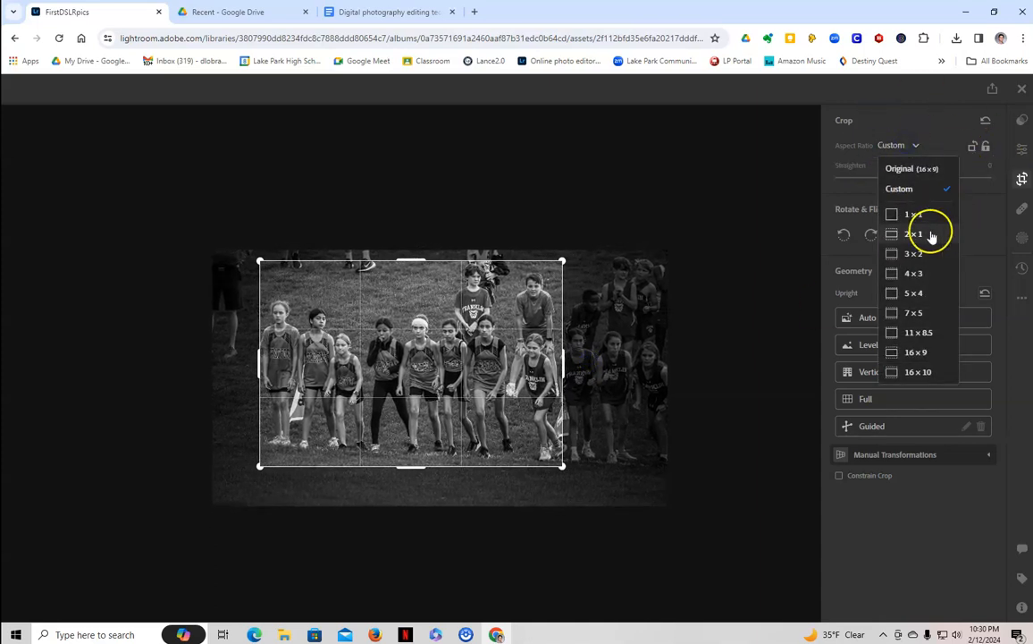
Crop at 3 x 2 around the seven front runners and the boy behind, then apply it
{"action": "left_click", "coordinate": [914, 253]}
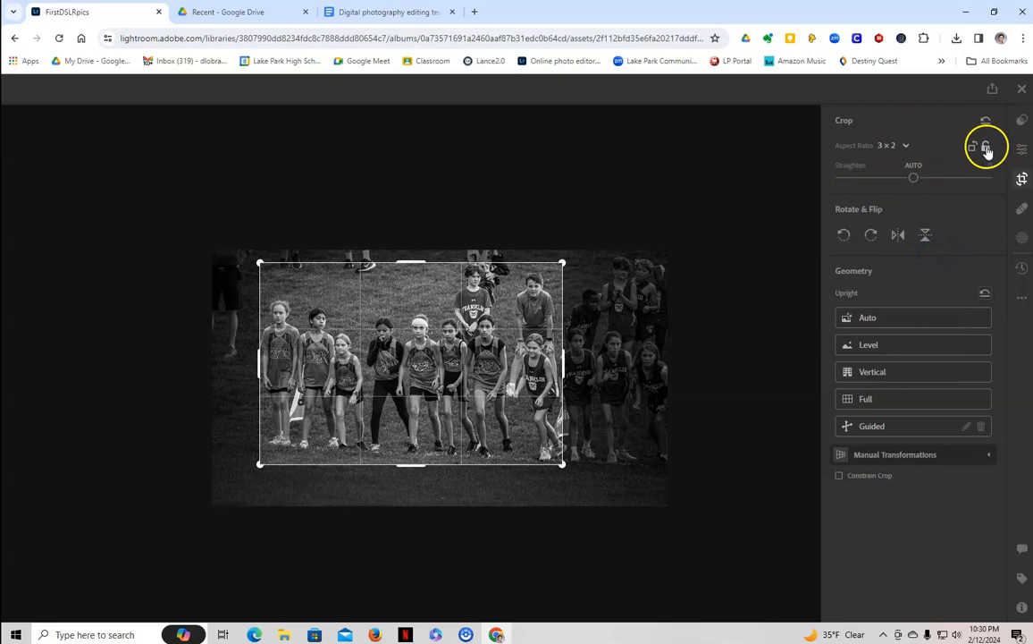
{"action": "left_click_drag", "start_coordinate": [563, 262], "coordinate": [577, 252]}
{"action": "left_click_drag", "start_coordinate": [350, 432], "coordinate": [422, 396]}
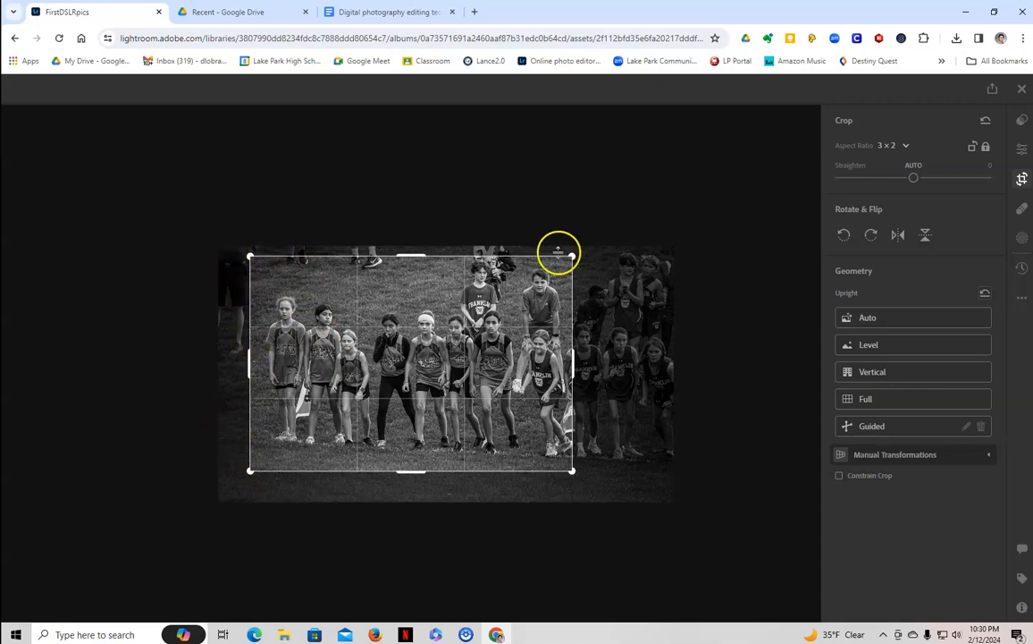
{"action": "mouse_move", "coordinate": [572, 471]}
{"action": "left_mouse_down"}
{"action": "mouse_move", "coordinate": [491, 417]}
{"action": "mouse_move", "coordinate": [590, 485]}
{"action": "mouse_move", "coordinate": [553, 464]}
{"action": "left_mouse_up"}
{"action": "left_click_drag", "start_coordinate": [505, 405], "coordinate": [506, 388]}
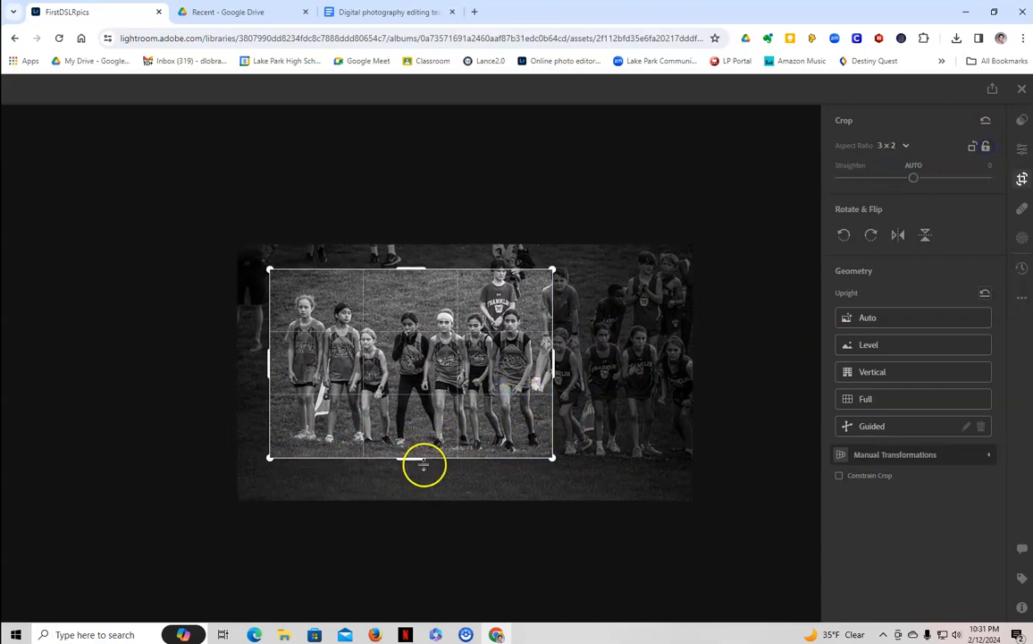
{"action": "left_click_drag", "start_coordinate": [420, 462], "coordinate": [422, 484]}
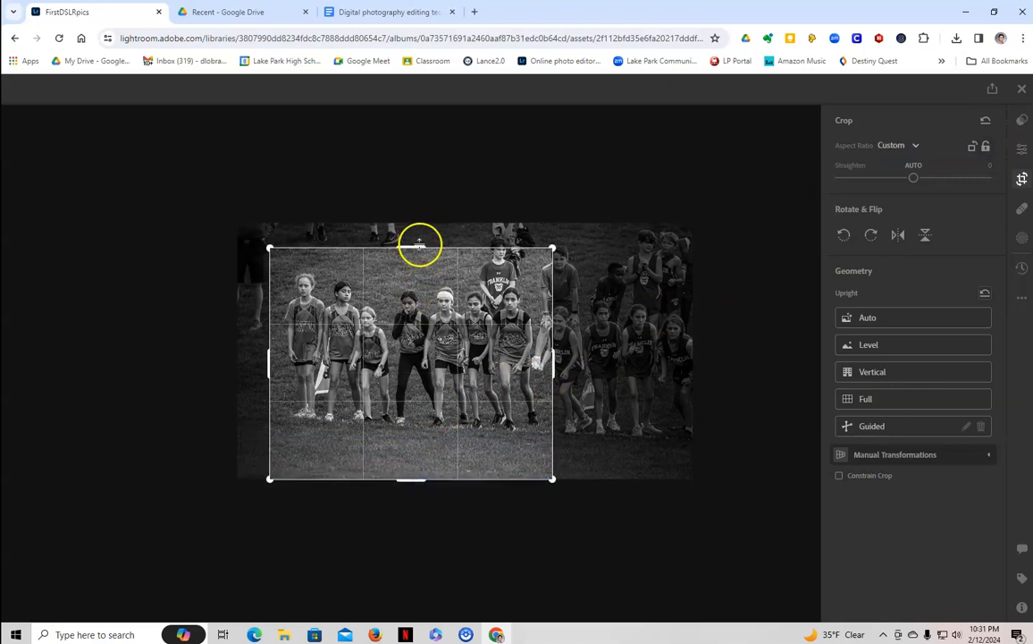
{"action": "left_click_drag", "start_coordinate": [418, 243], "coordinate": [413, 224]}
{"action": "left_click_drag", "start_coordinate": [551, 235], "coordinate": [512, 258]}
{"action": "left_click_drag", "start_coordinate": [474, 332], "coordinate": [539, 359]}
{"action": "left_click_drag", "start_coordinate": [514, 261], "coordinate": [502, 302]}
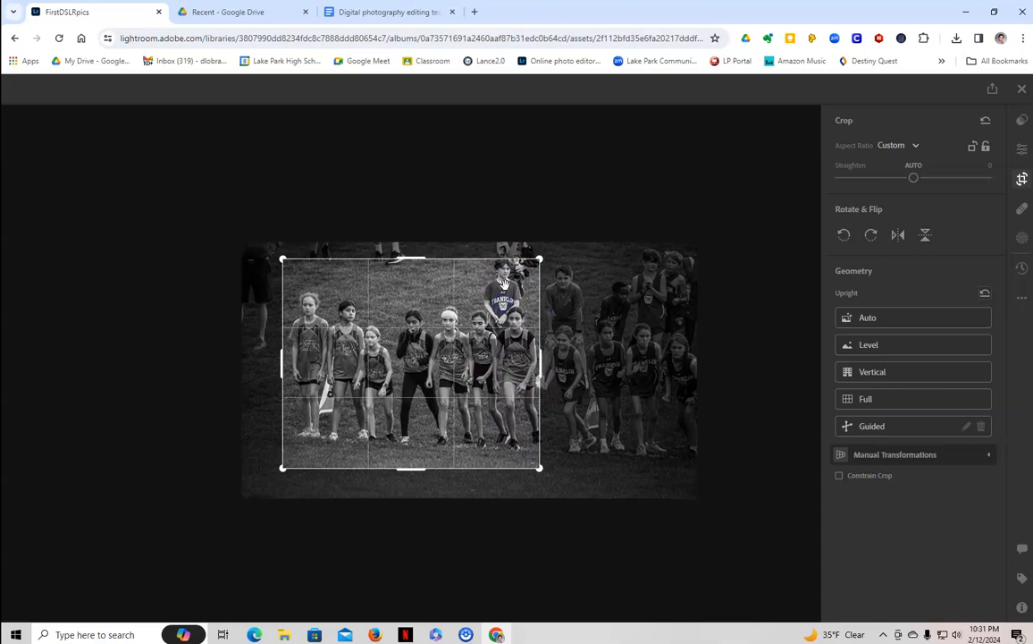
{"action": "key", "text": "Return"}
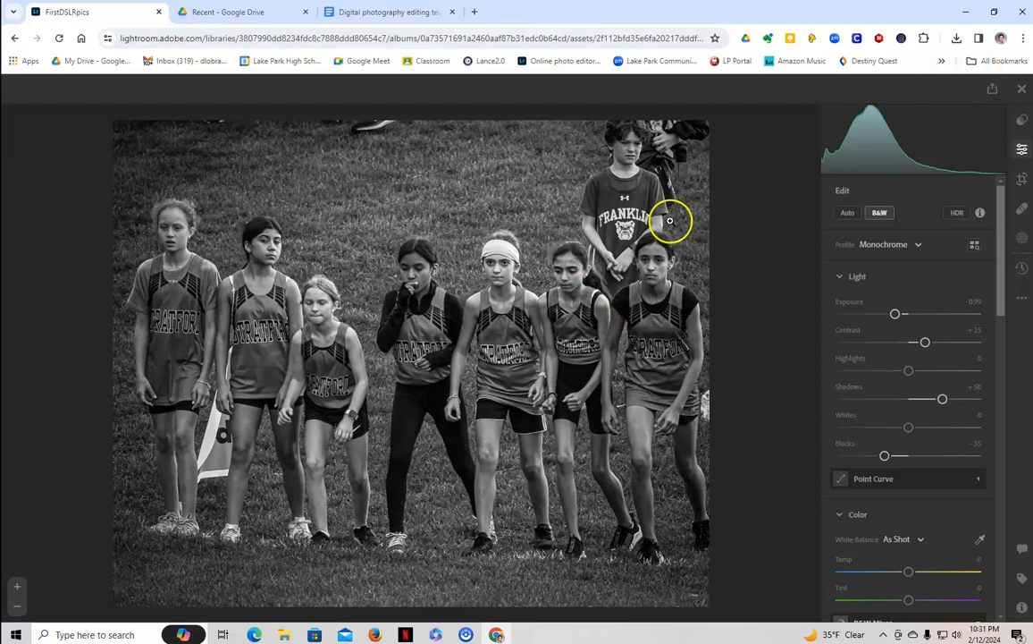
Leave the editor and reopen the black-and-white race photo from the album grid
{"action": "left_click", "coordinate": [1023, 153]}
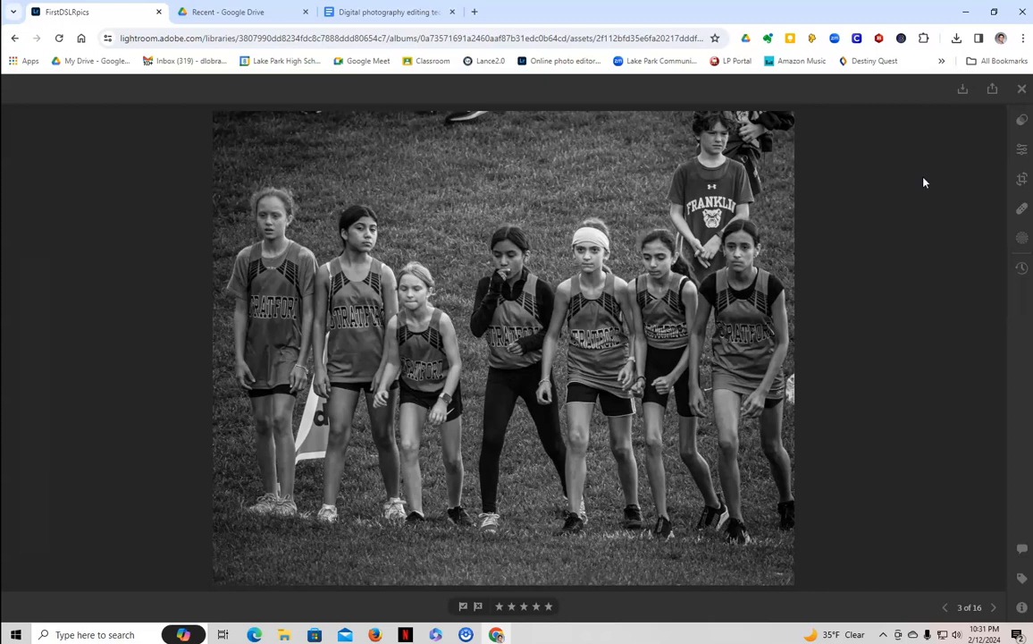
{"action": "left_click", "coordinate": [1022, 88]}
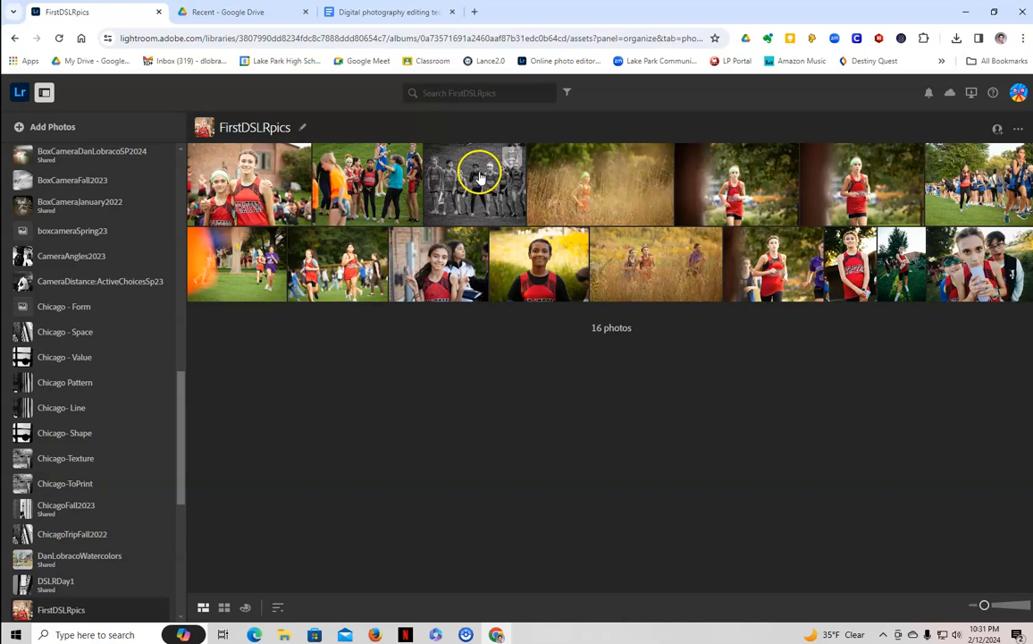
{"action": "double_click", "coordinate": [482, 182]}
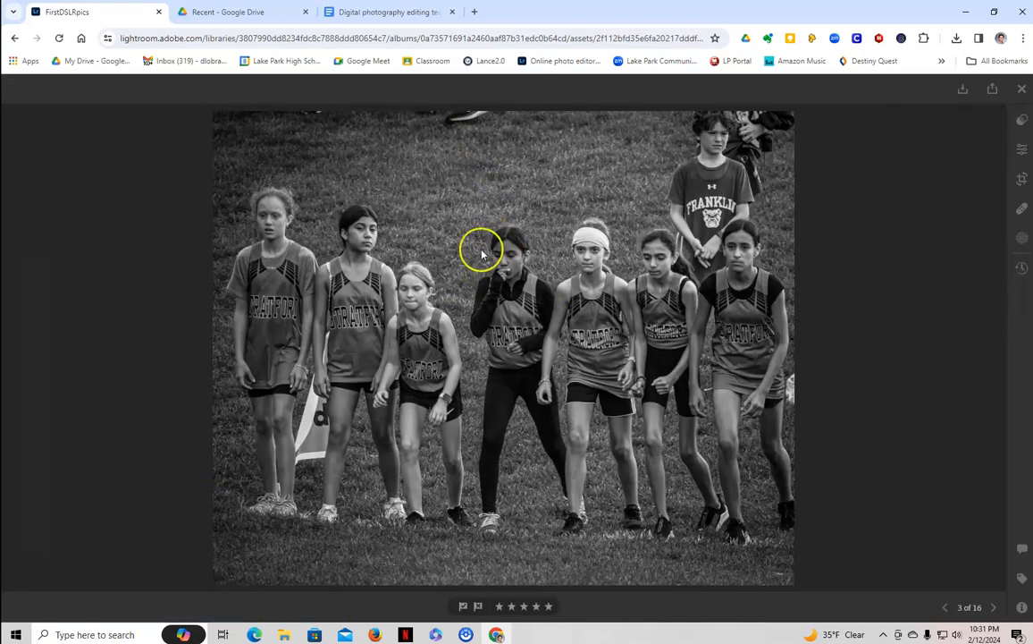
Download the edited photo as a full-size JPG
{"action": "left_click", "coordinate": [963, 92]}
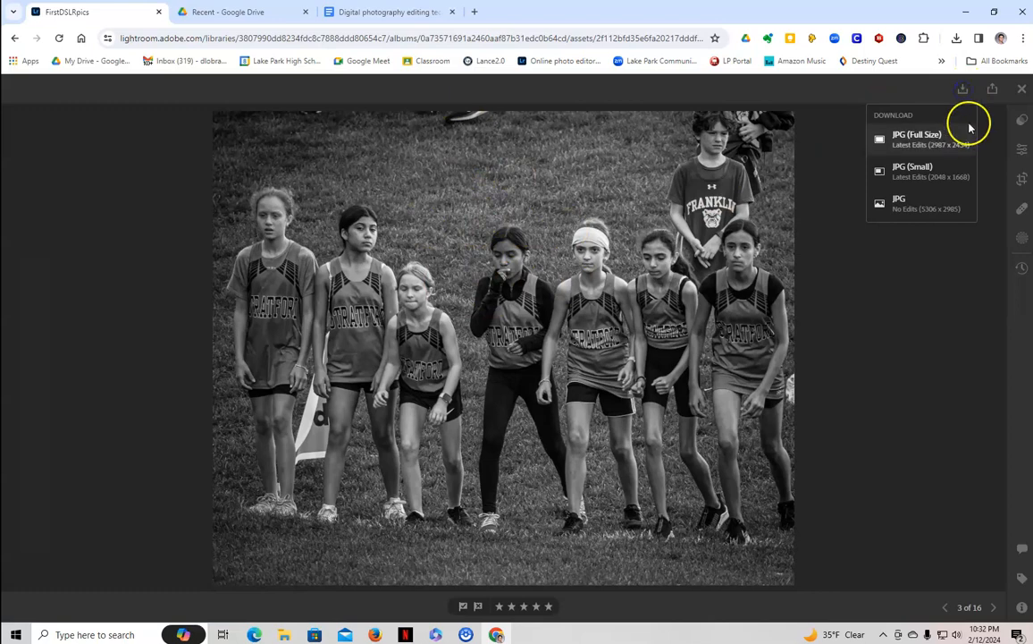
{"action": "left_click", "coordinate": [917, 140]}
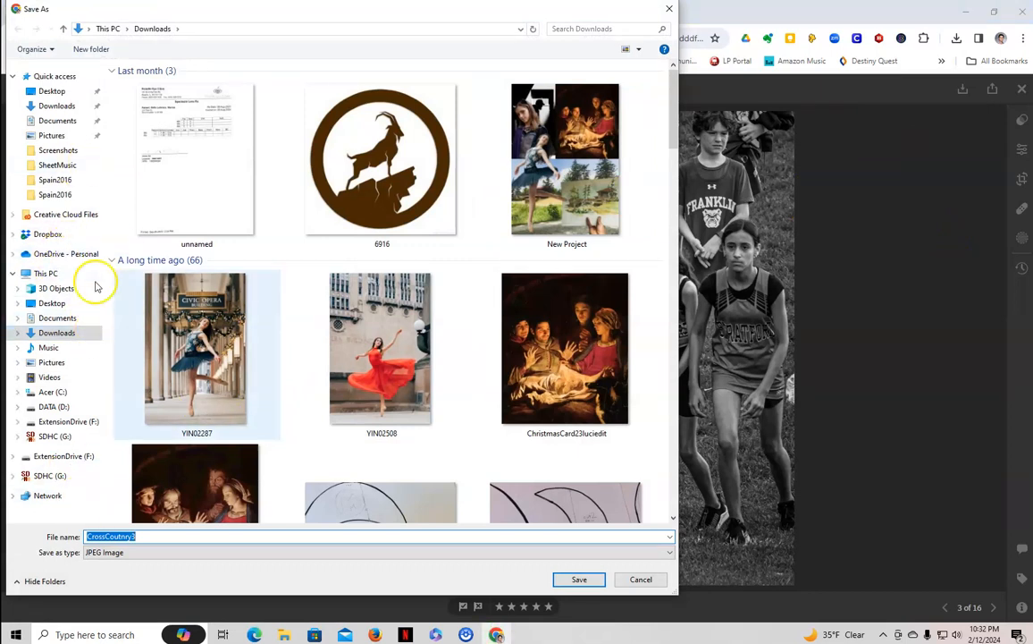
{"action": "left_click_drag", "start_coordinate": [313, 10], "coordinate": [435, 18]}
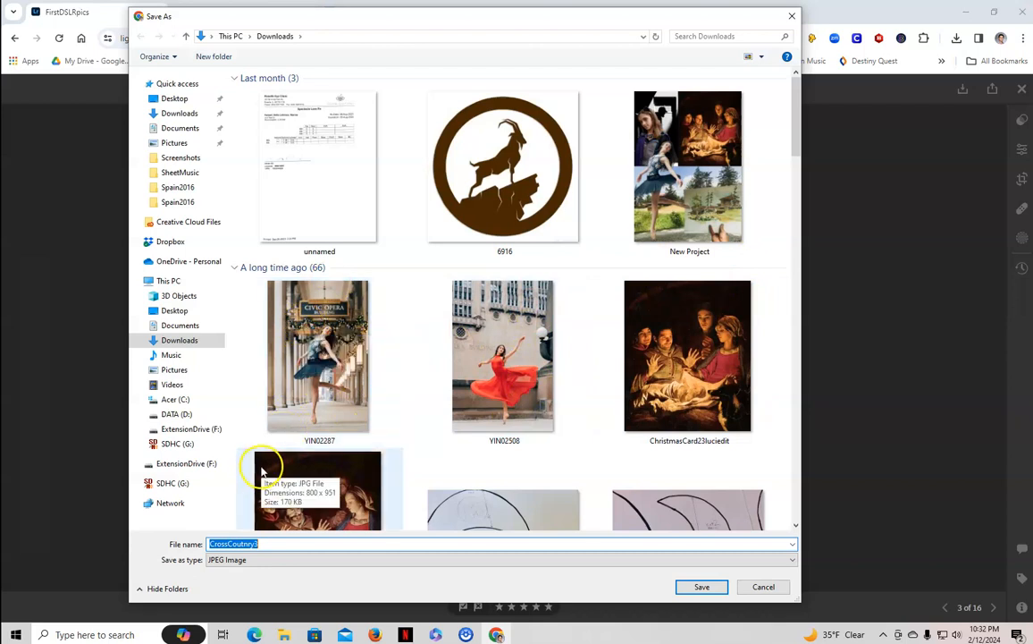
Save it as CrossCoutnry3-edit.jpg in Documents > Photography1Spring24 > FirstDSLRpics
{"action": "left_click", "coordinate": [183, 327]}
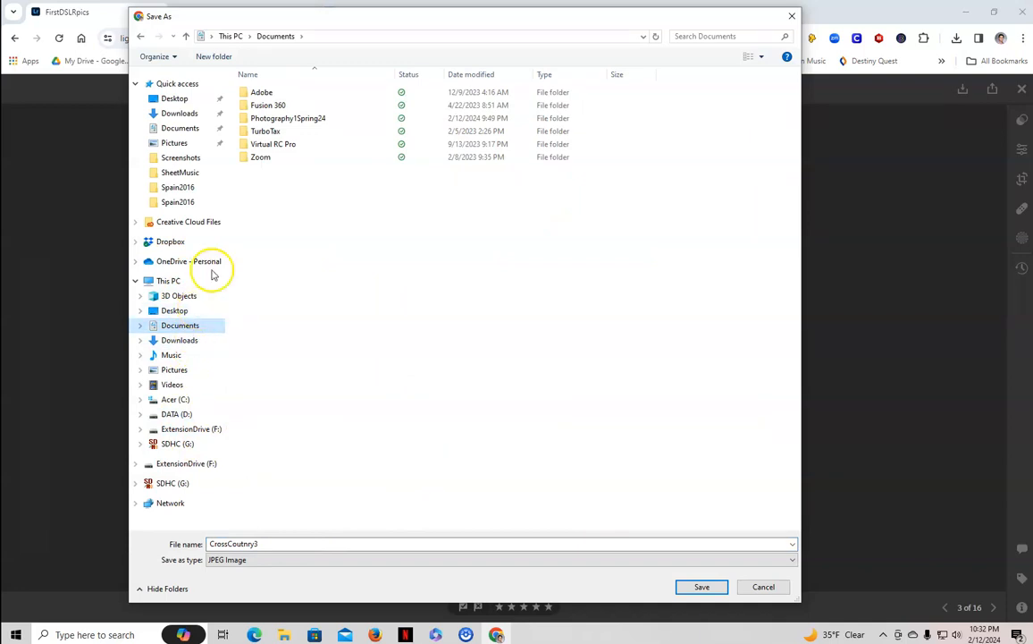
{"action": "double_click", "coordinate": [304, 121]}
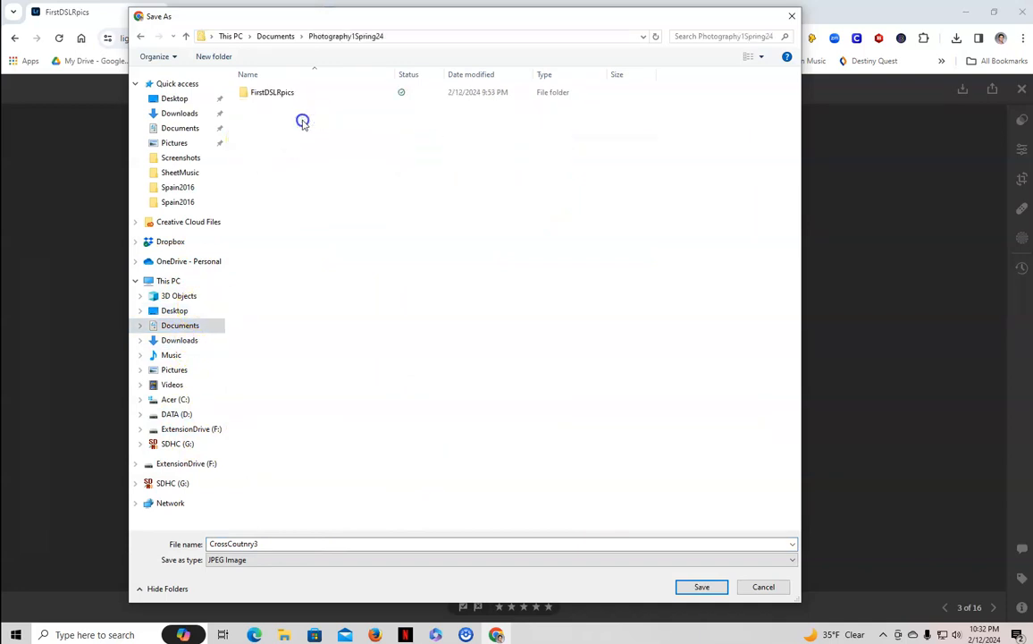
{"action": "double_click", "coordinate": [265, 95]}
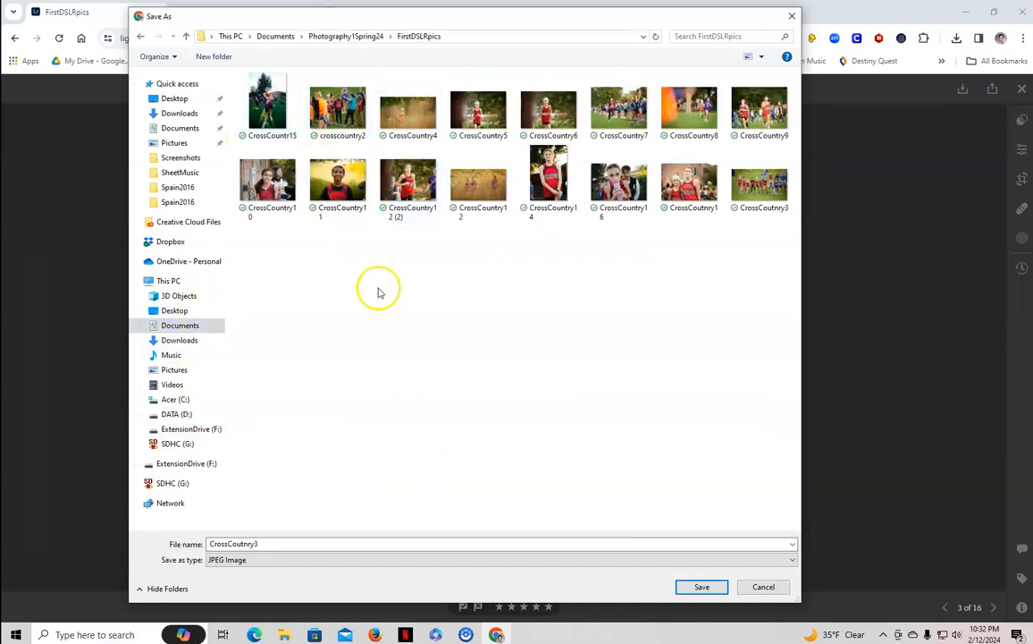
{"action": "left_click", "coordinate": [282, 544]}
{"action": "left_click", "coordinate": [283, 543]}
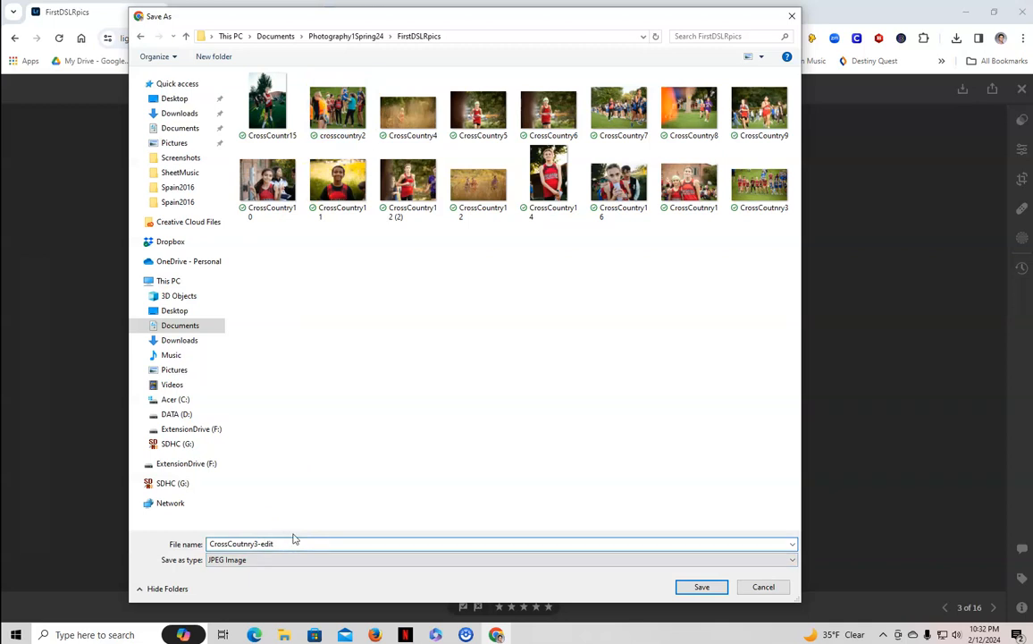
{"action": "left_click", "coordinate": [706, 586]}
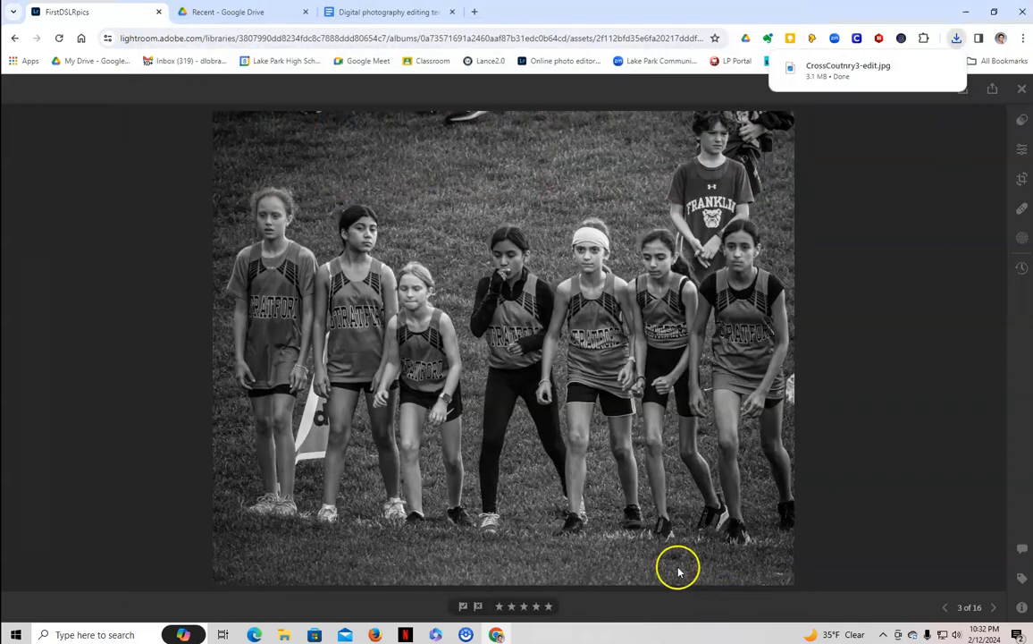